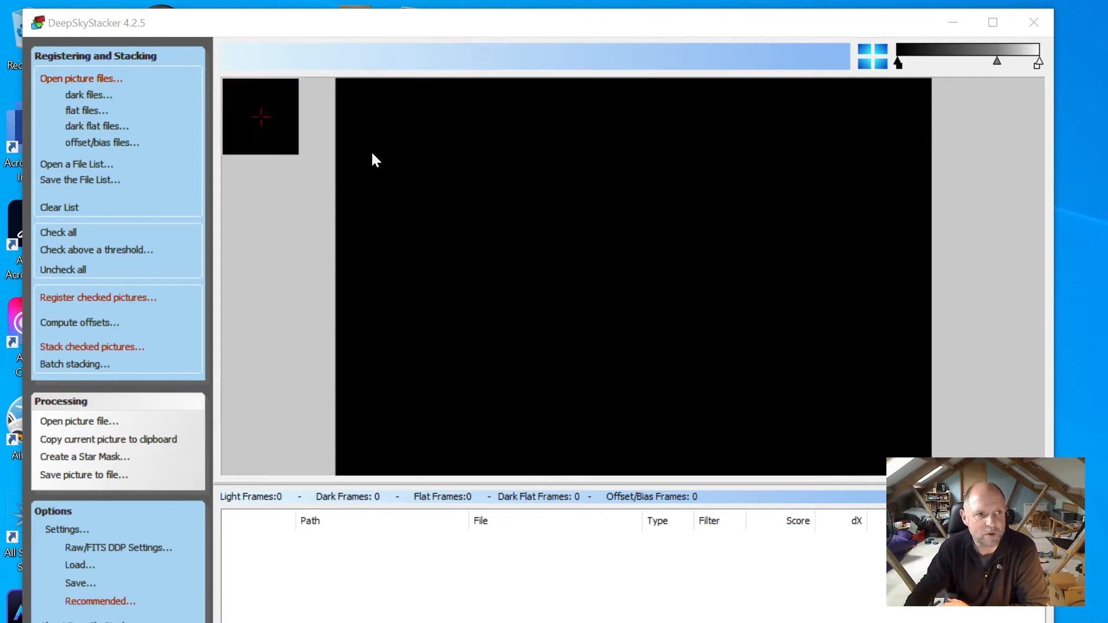
Load dark frames DSC_8615 through DSC_8630 from the Pinwheel Galaxy Darks folder
click(91, 96)
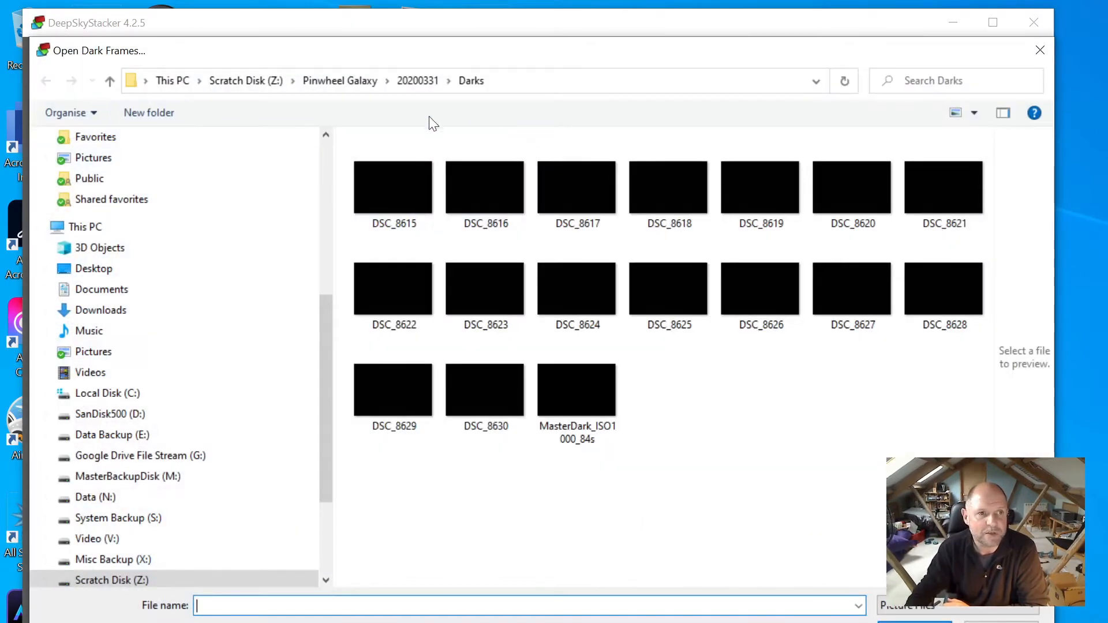
click(387, 182)
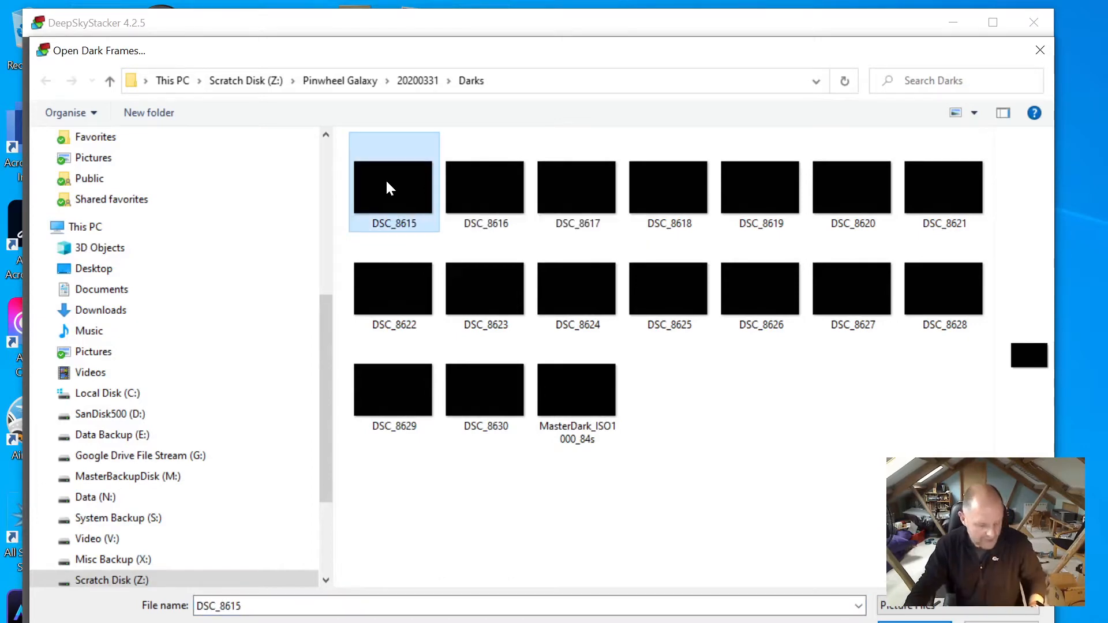
shift+click(511, 395)
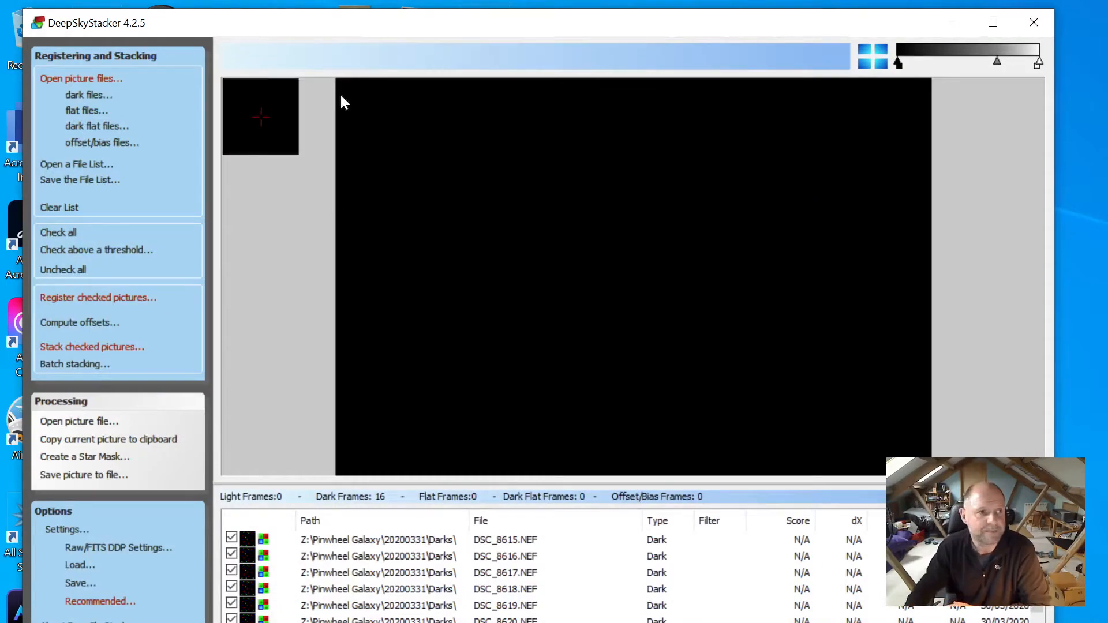
Load flat frames DSC_8661 through DSC_8690 from Z:\Pinwheel Galaxy\20200331\Flats
click(85, 111)
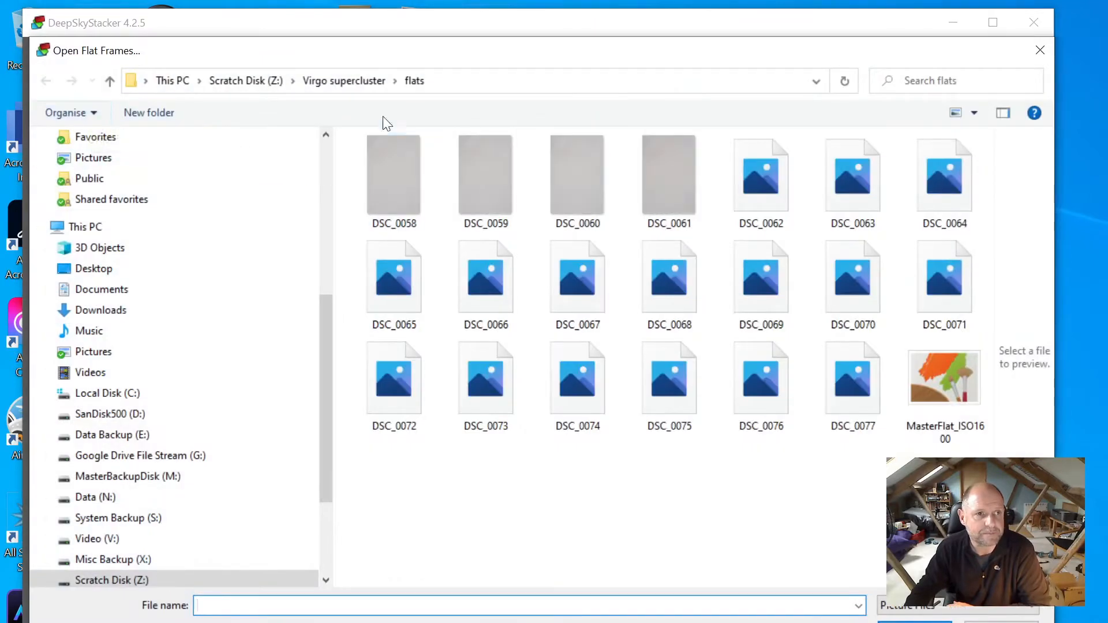
click(247, 81)
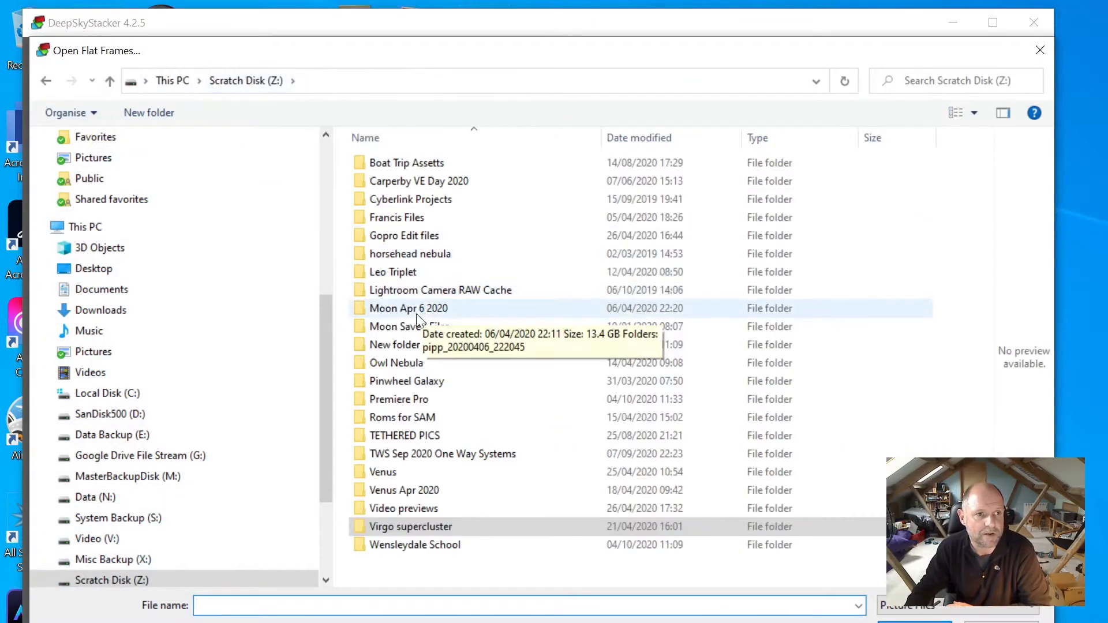
double_click(411, 382)
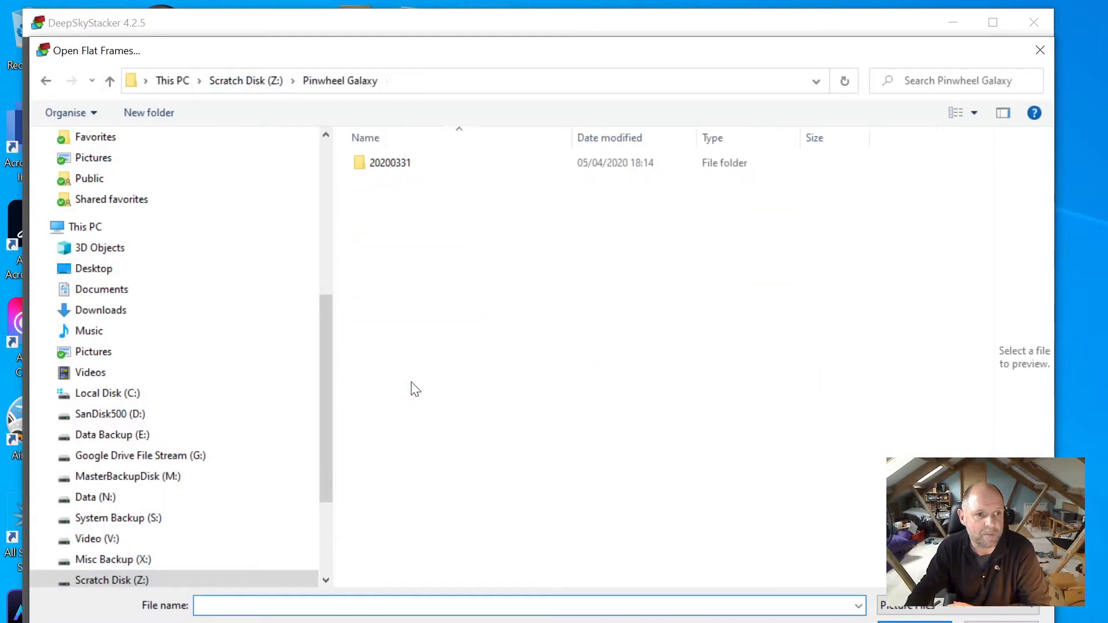
double_click(386, 163)
click(386, 216)
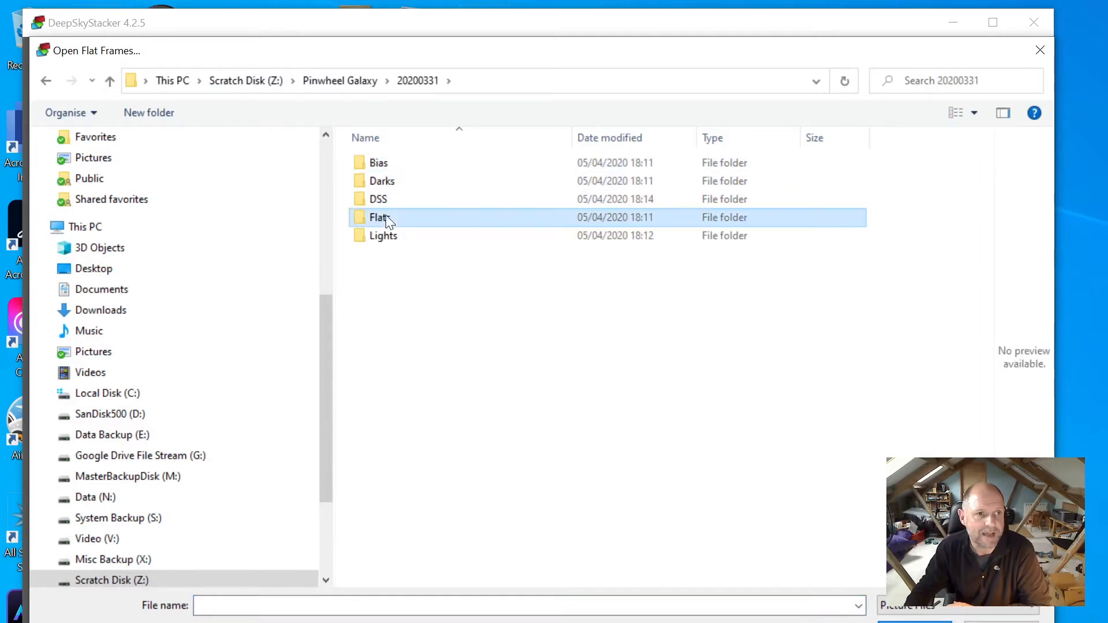
double_click(386, 216)
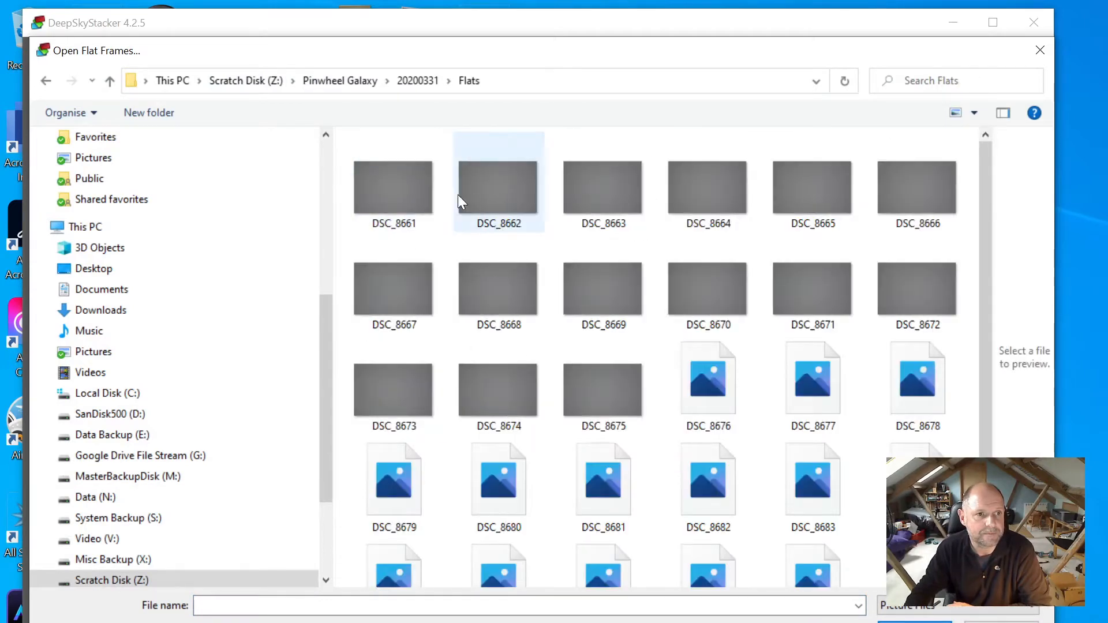
click(400, 200)
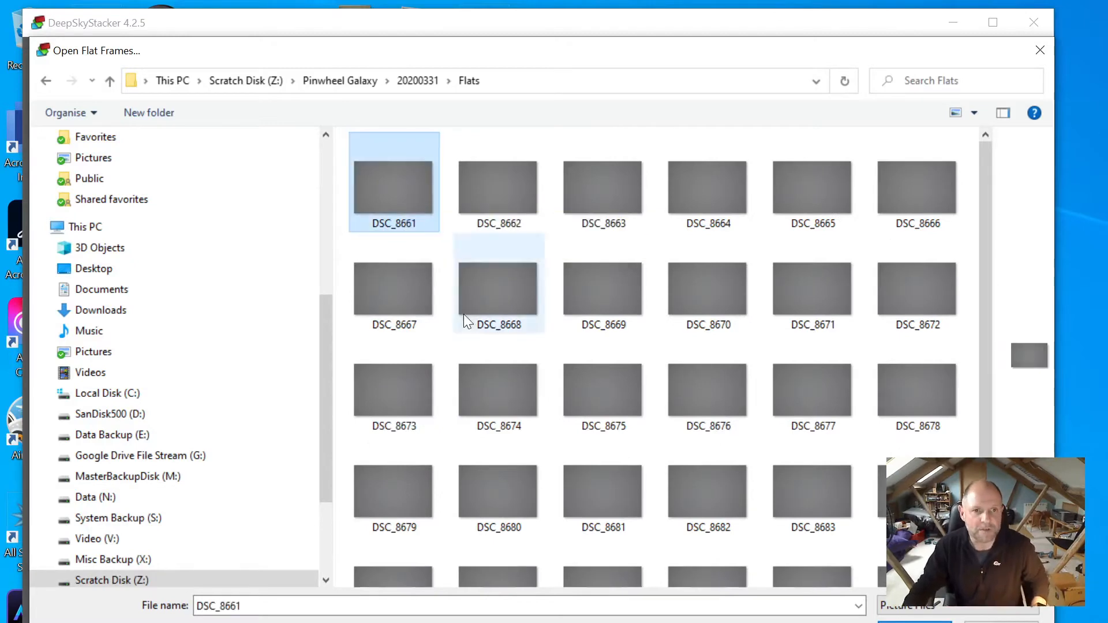
scroll(465, 319, down, 3)
shift+click(918, 429)
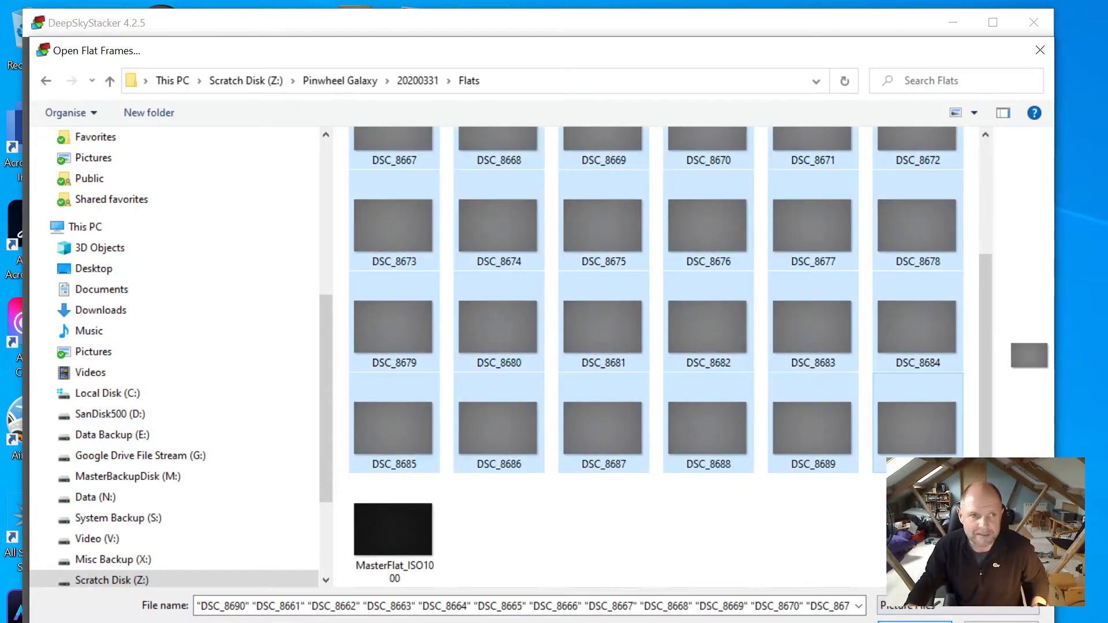
click(915, 622)
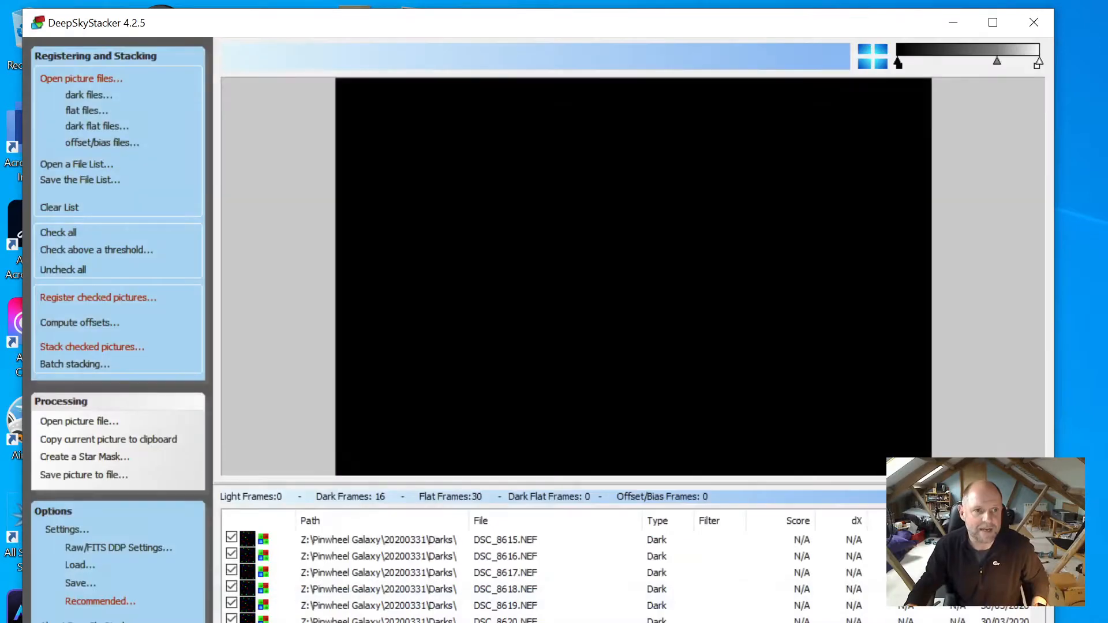
Load offset/bias frames DSC_8631 through DSC_8660 from Z:\Pinwheel Galaxy\20200331\Bias
click(101, 143)
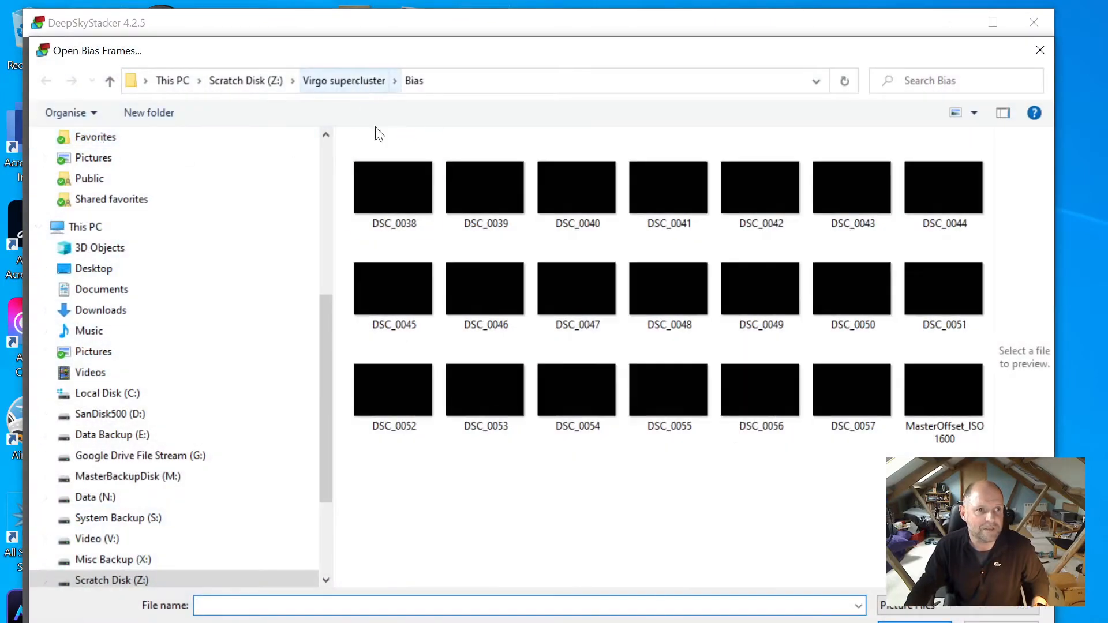
click(250, 83)
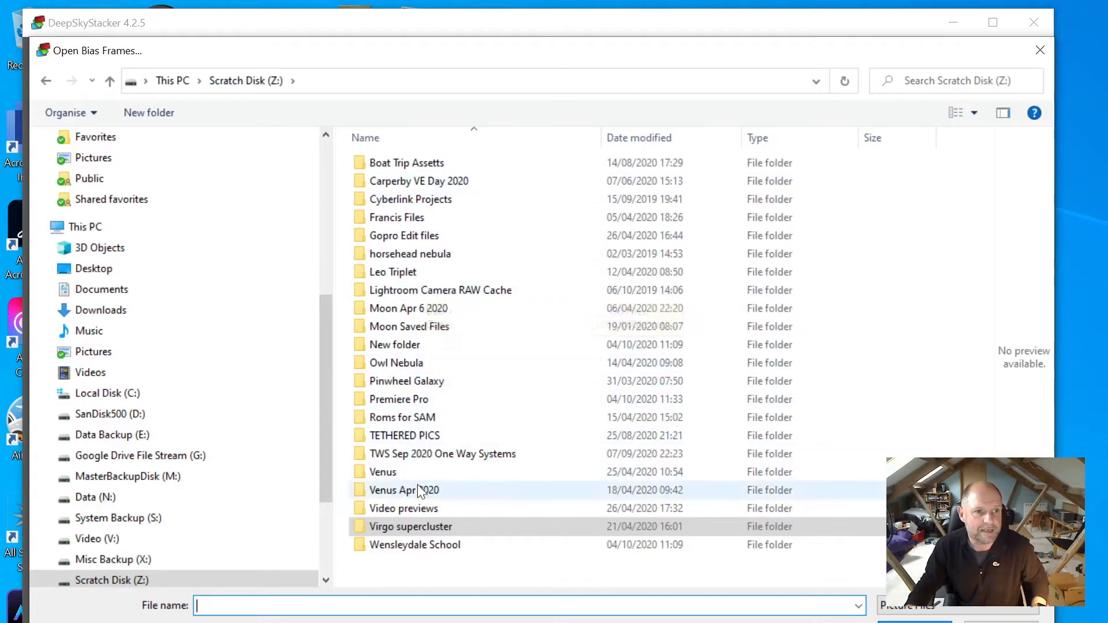
double_click(391, 382)
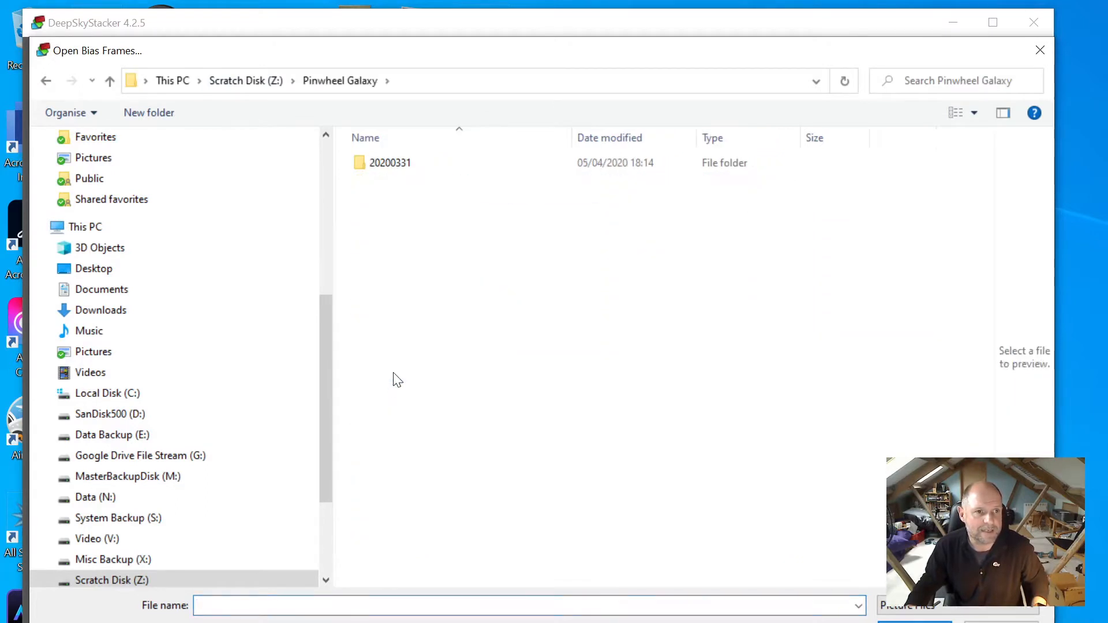
click(390, 166)
double_click(390, 166)
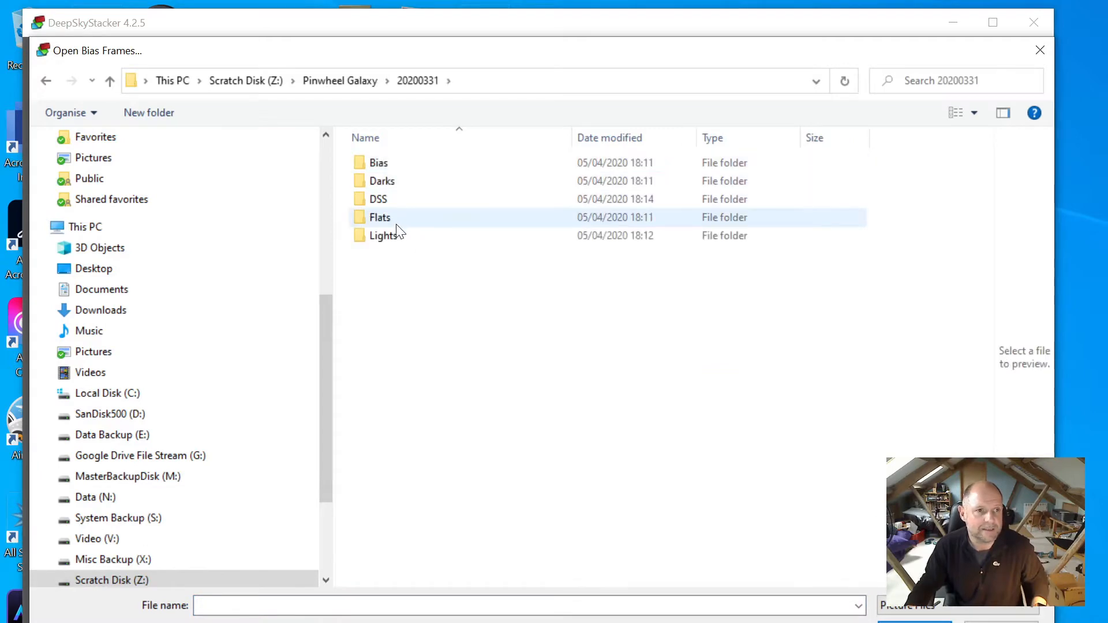
double_click(383, 161)
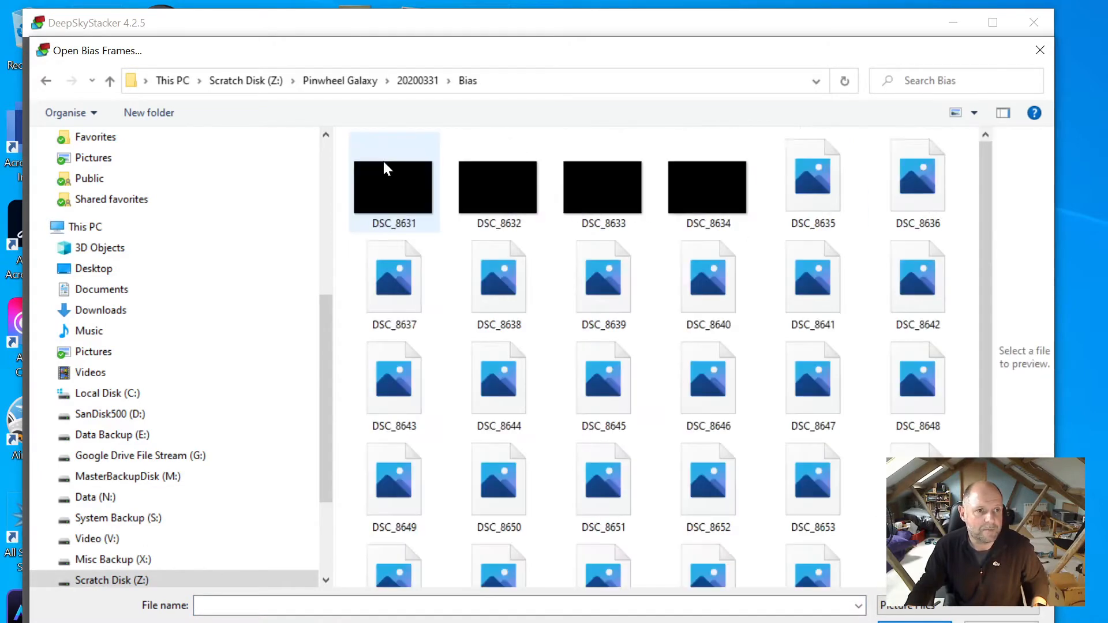
click(405, 186)
scroll(539, 355, down, 3)
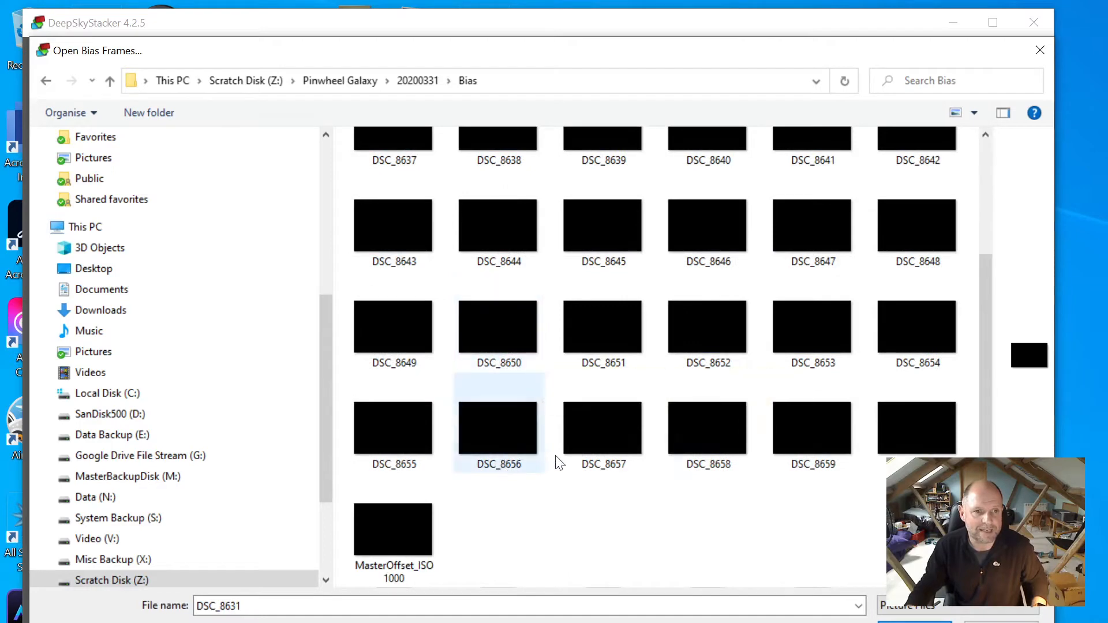
shift+click(913, 432)
click(924, 617)
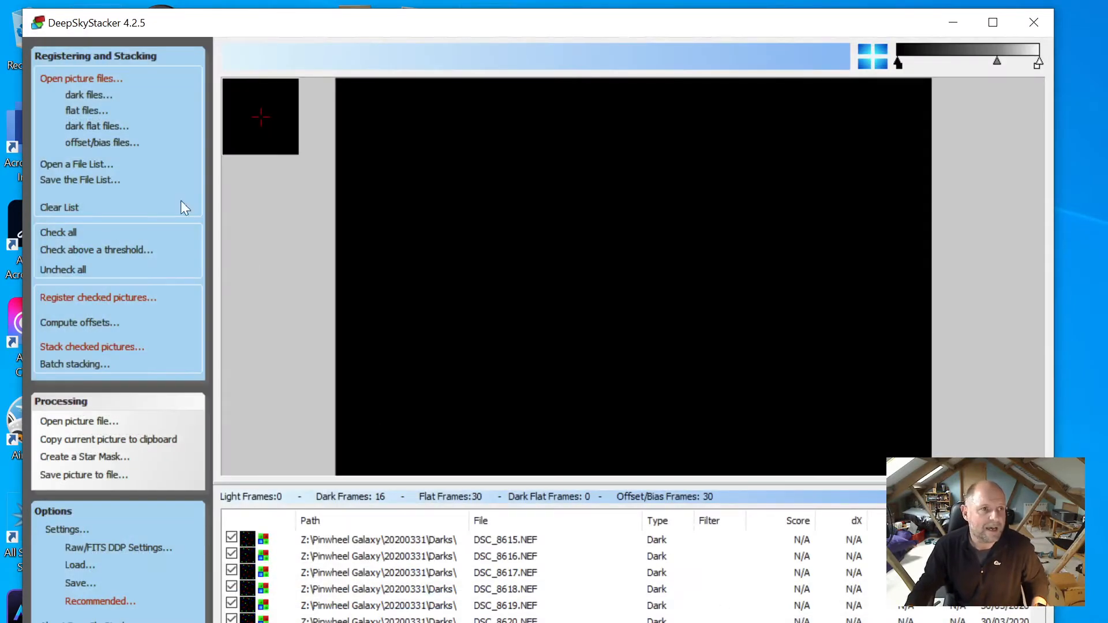
Load light frames DSC_8574 through DSC_8613 from Z:\Pinwheel Galaxy\20200331\Lights
click(88, 78)
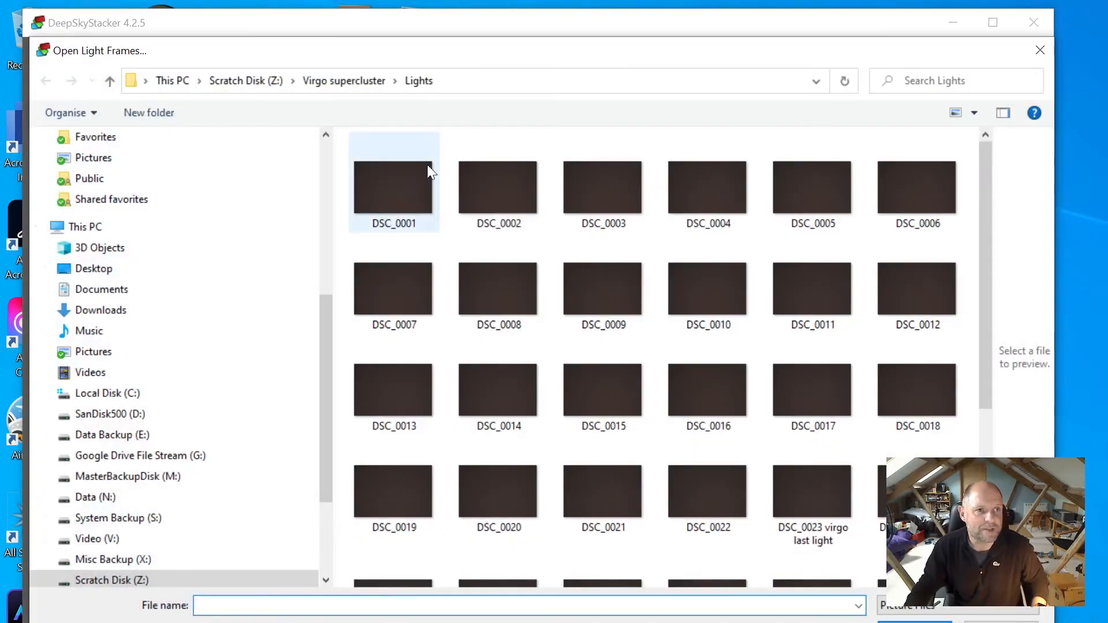
click(249, 80)
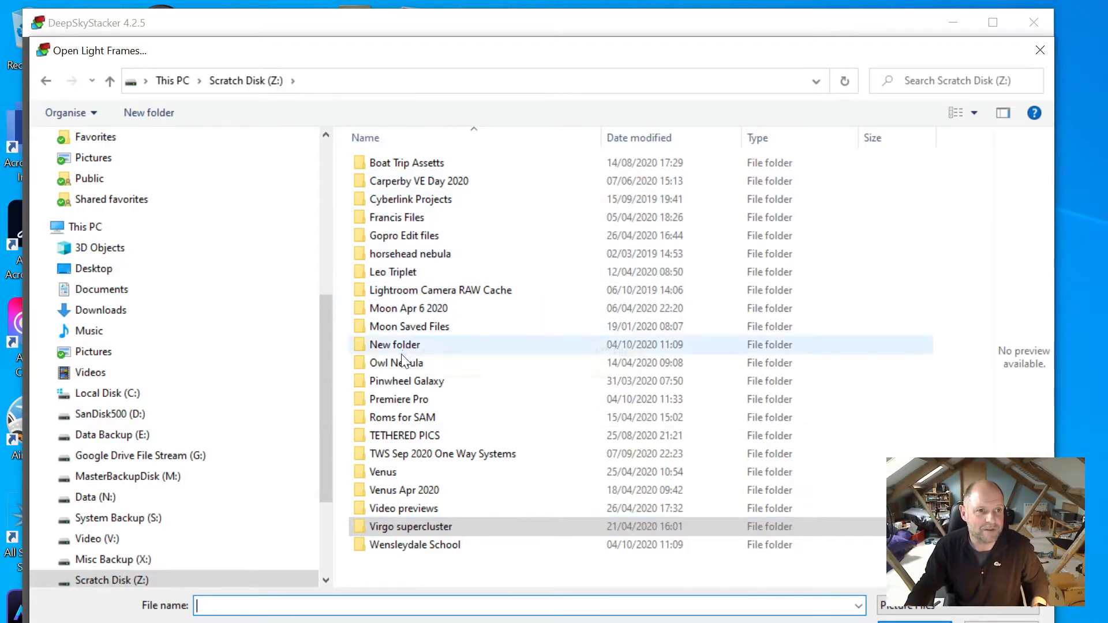
double_click(401, 379)
double_click(396, 166)
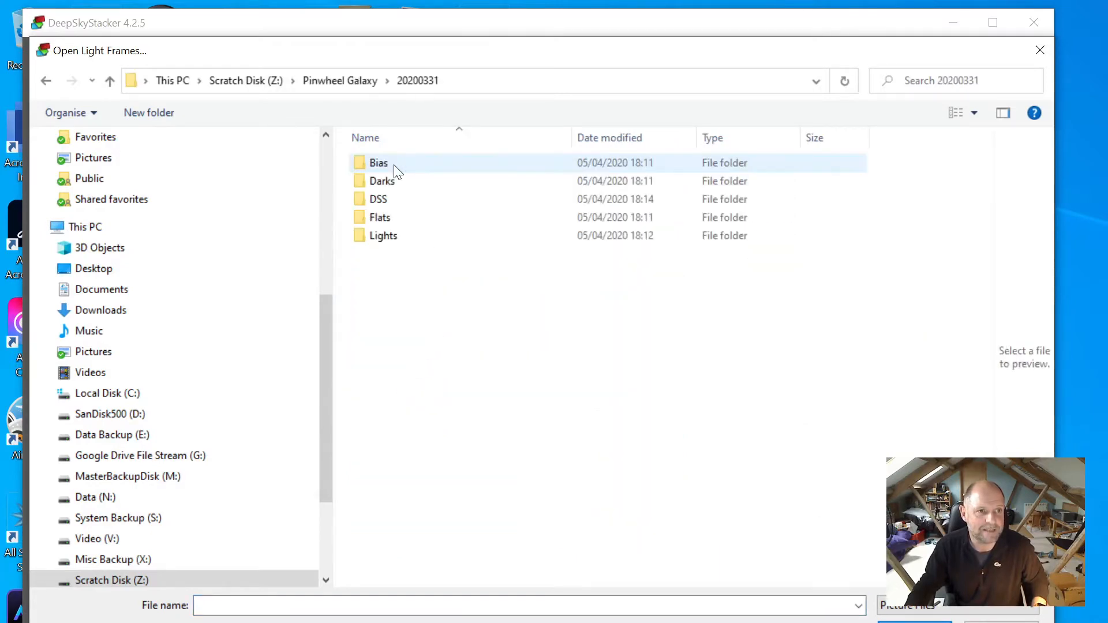
double_click(391, 235)
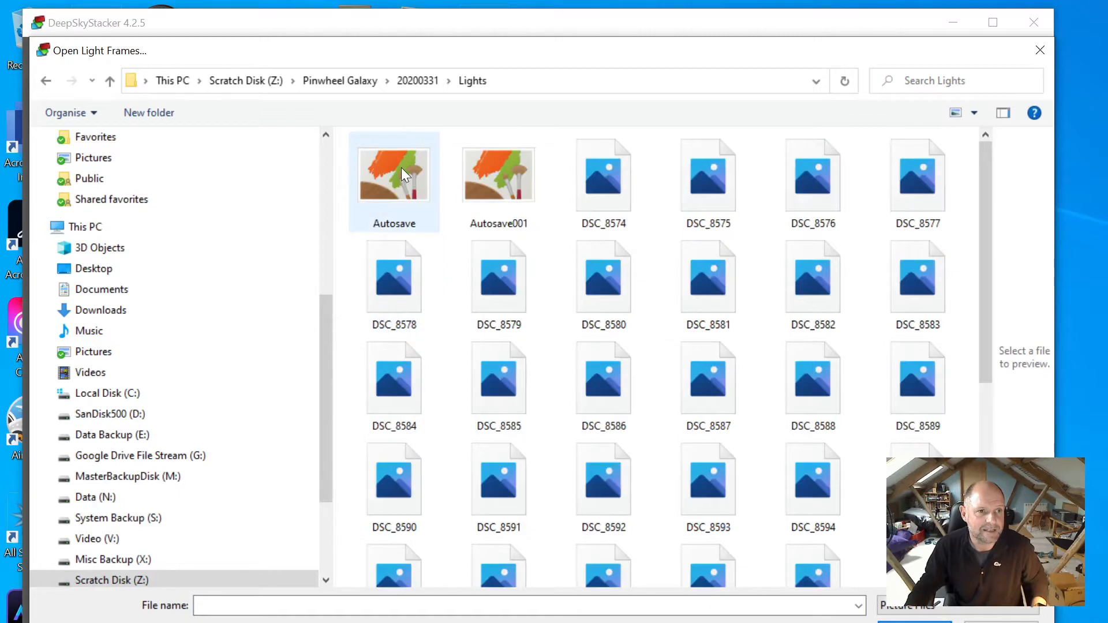
click(601, 178)
scroll(700, 348, down, 5)
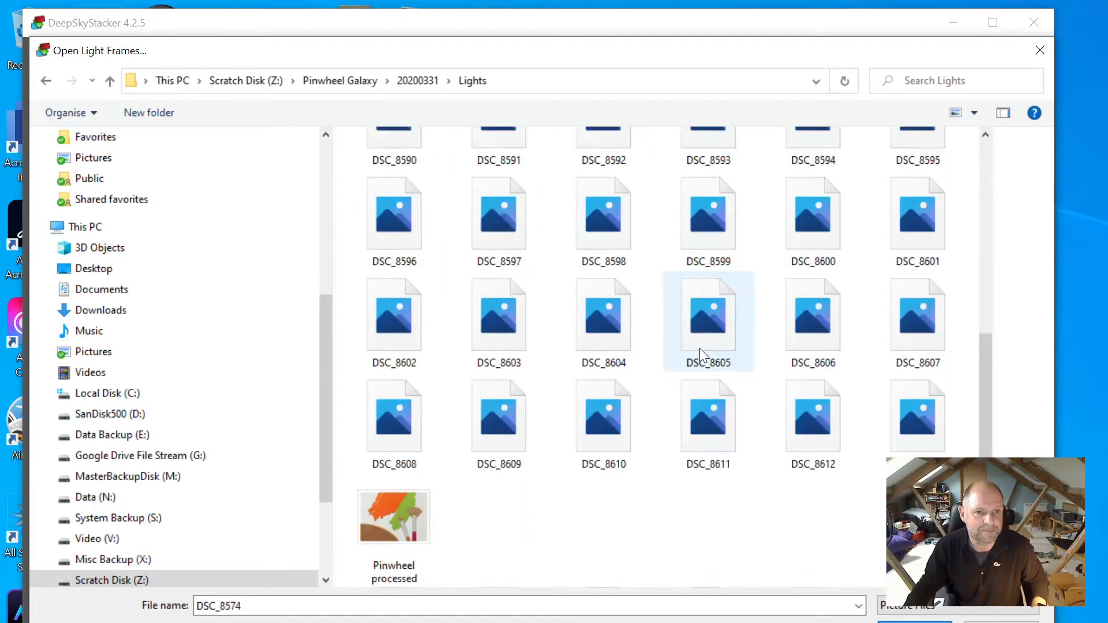
shift+click(930, 421)
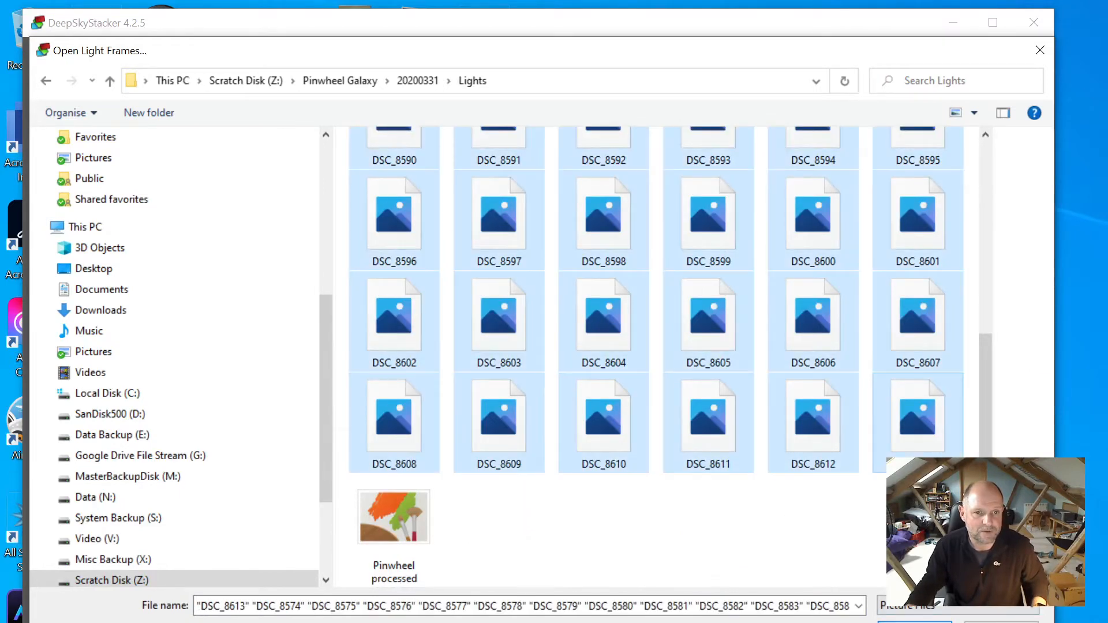
click(915, 622)
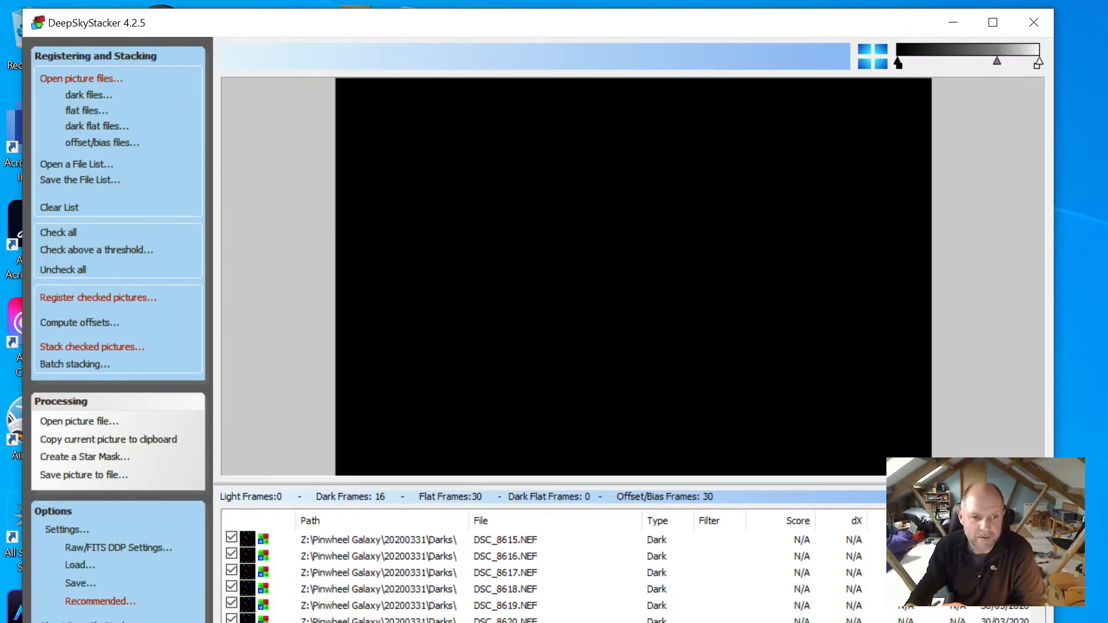
Enlarge the image preview area and preview one of the light frames
drag(731, 486, 722, 398)
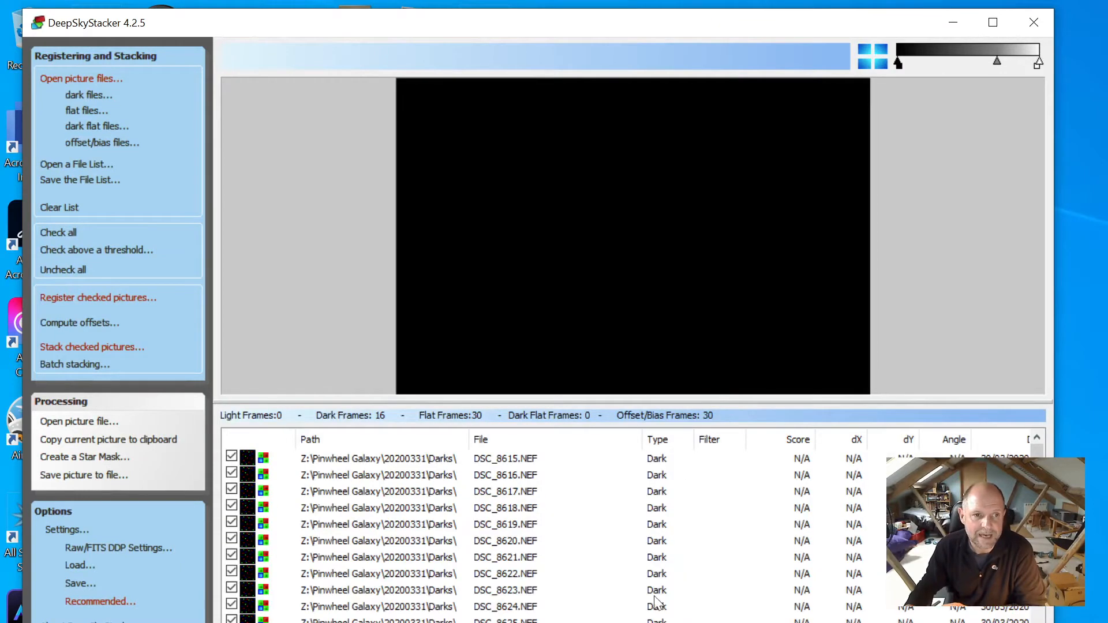
scroll(650, 620, down, 20)
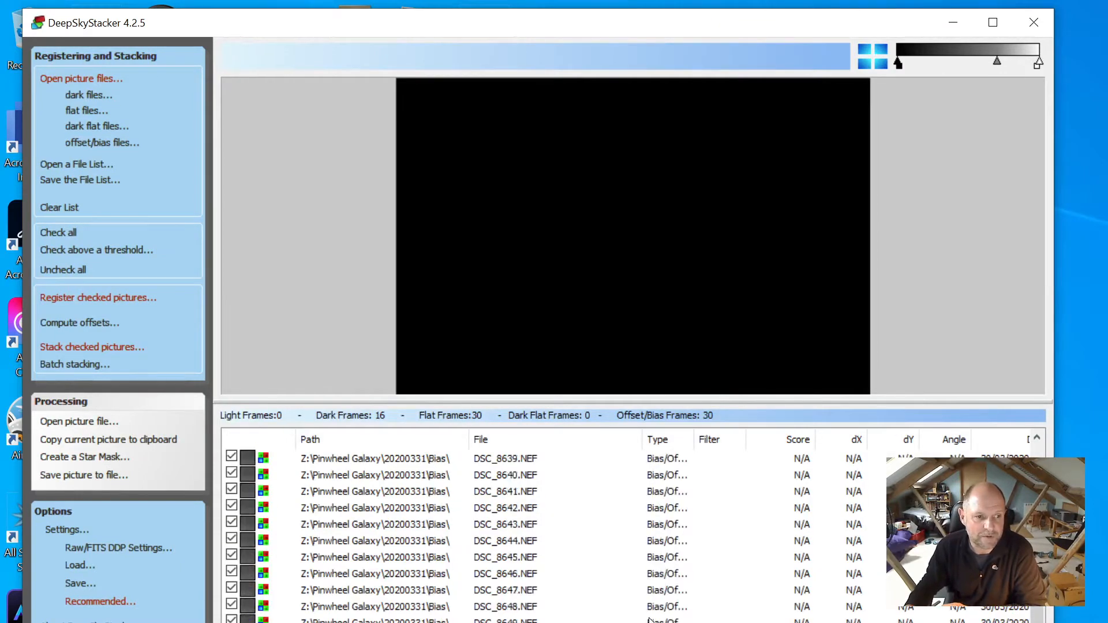
scroll(651, 621, down, 4)
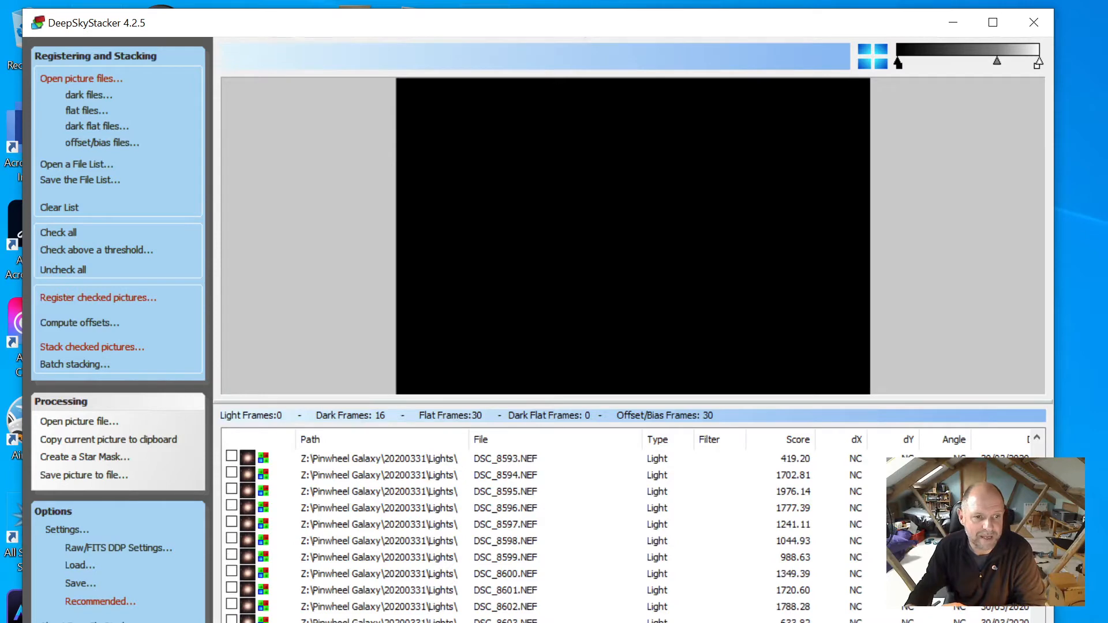
click(651, 622)
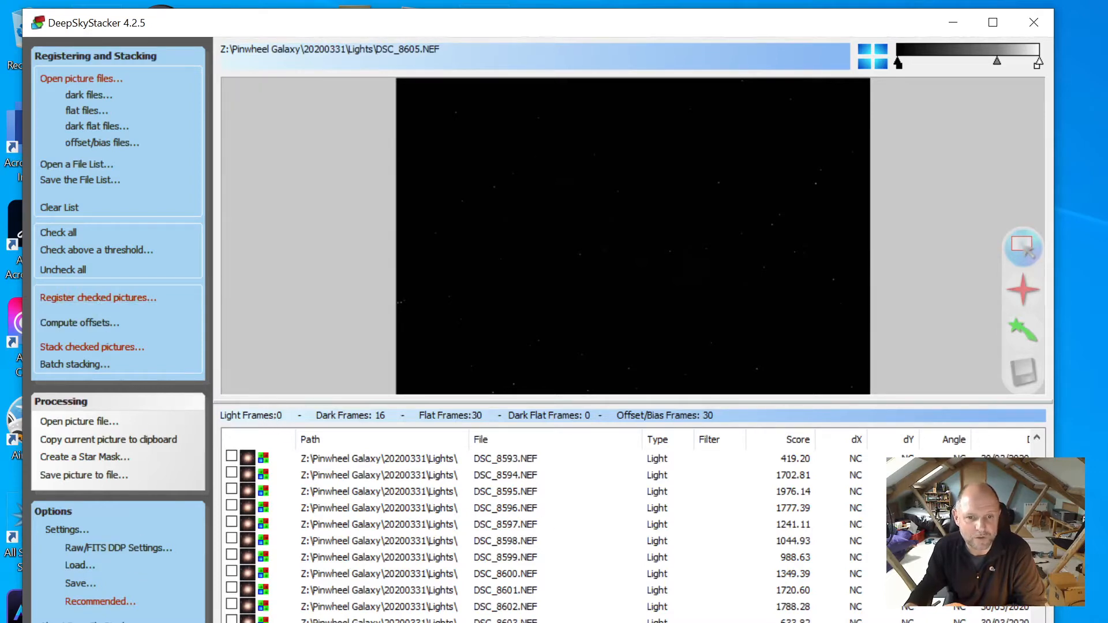
drag(1038, 479, 1016, 388)
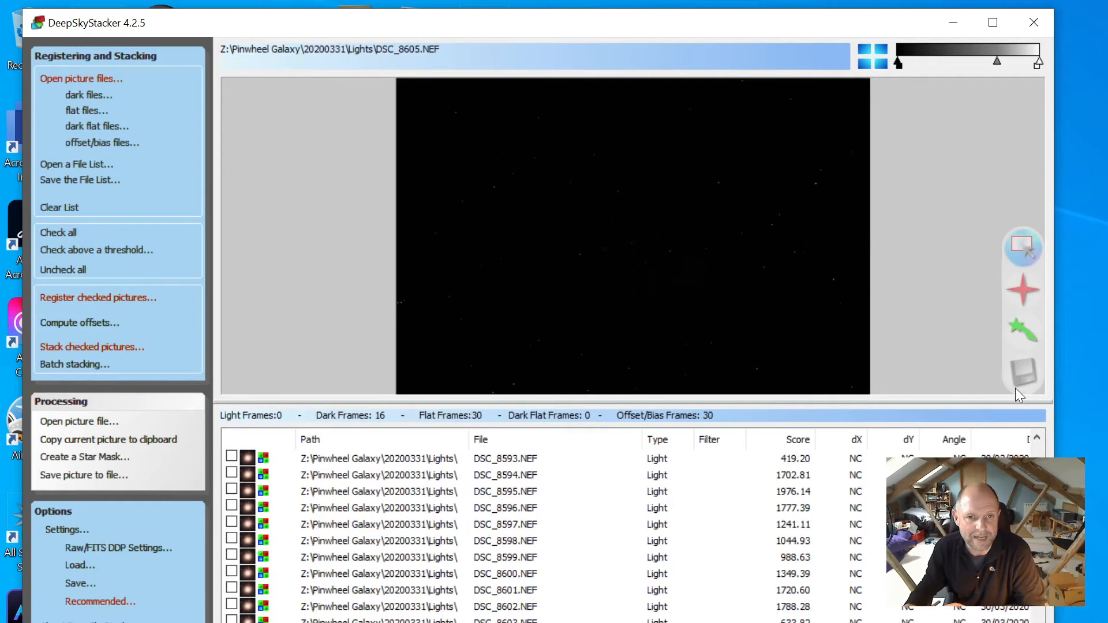
Check DSC_8593 and then all 21 light frames for stacking
click(232, 457)
right_click(233, 459)
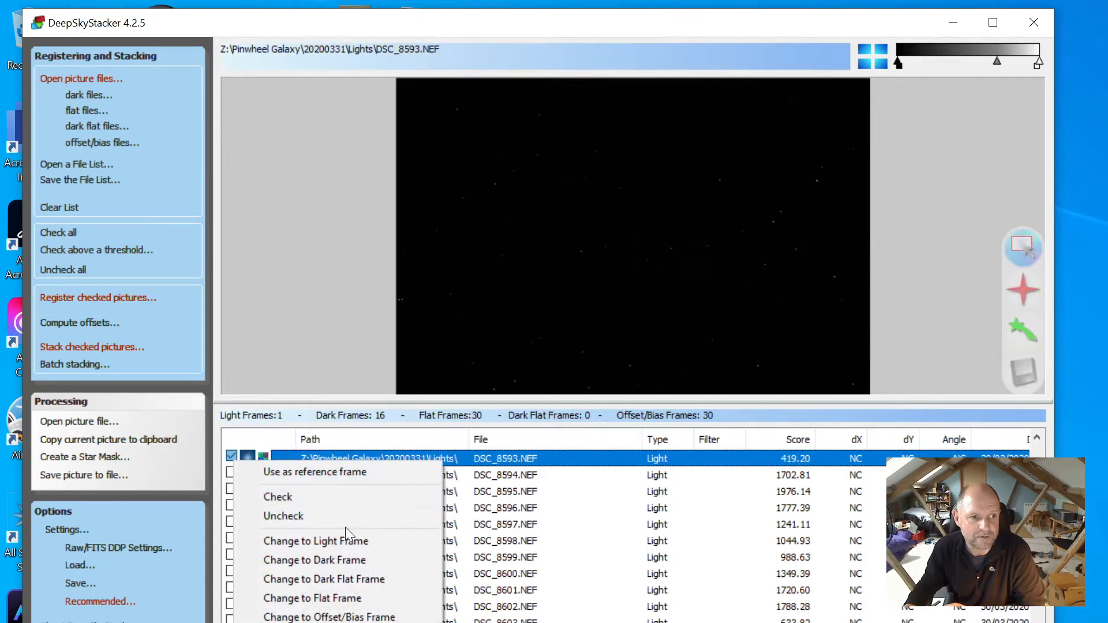
click(522, 458)
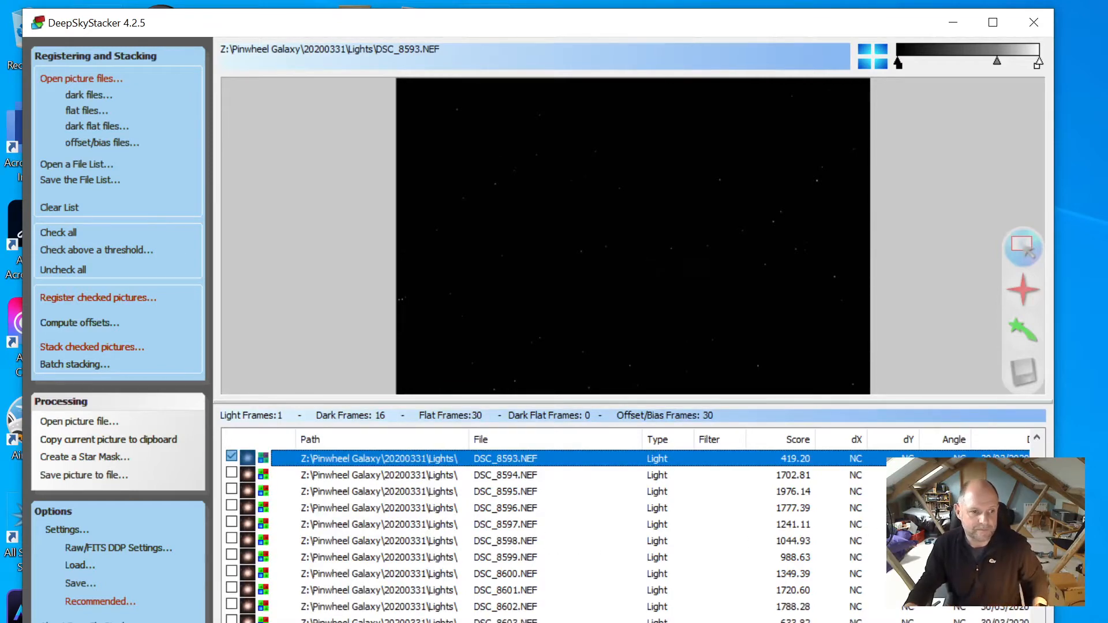
key(ctrl+a)
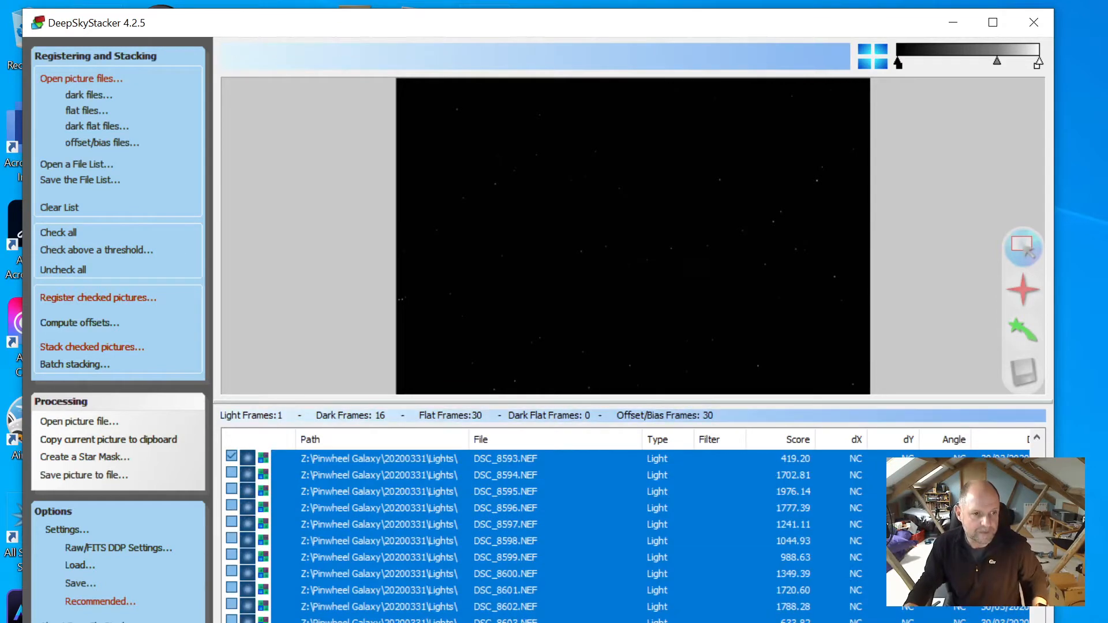
key(space)
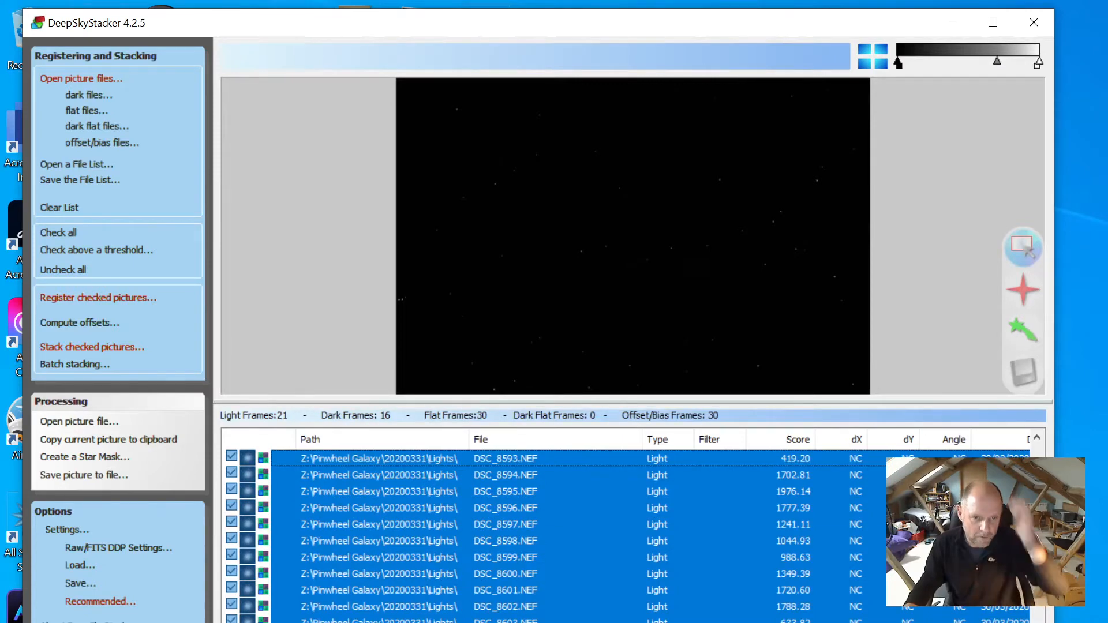
scroll(632, 537, up, 4)
drag(1037, 598, 1021, 425)
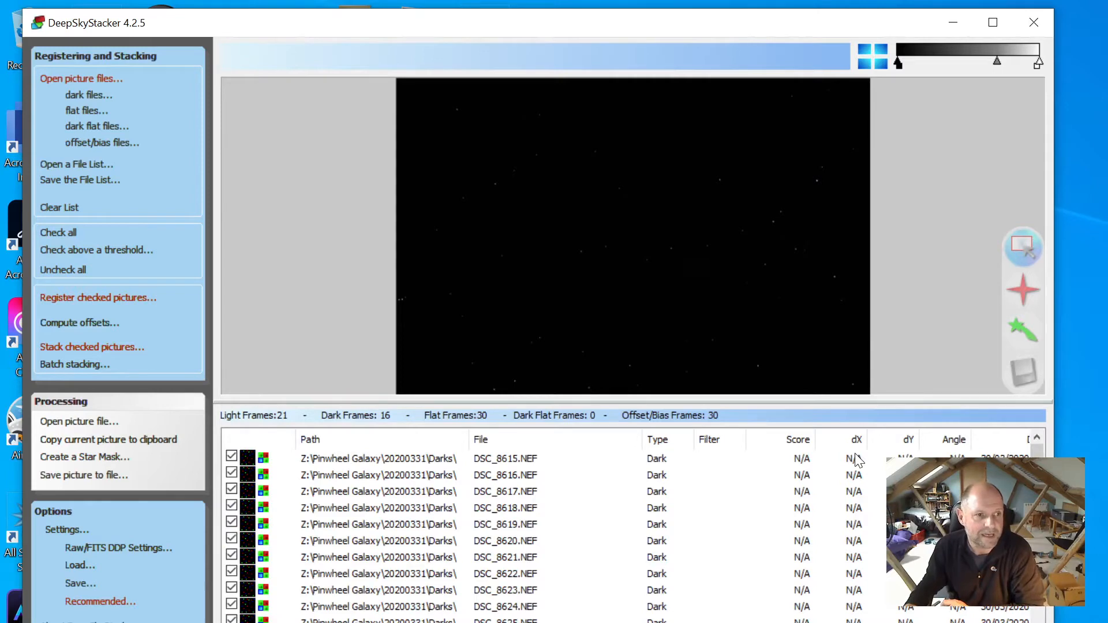
Register the checked pictures with stacking of the best 80% enabled afterwards
click(86, 298)
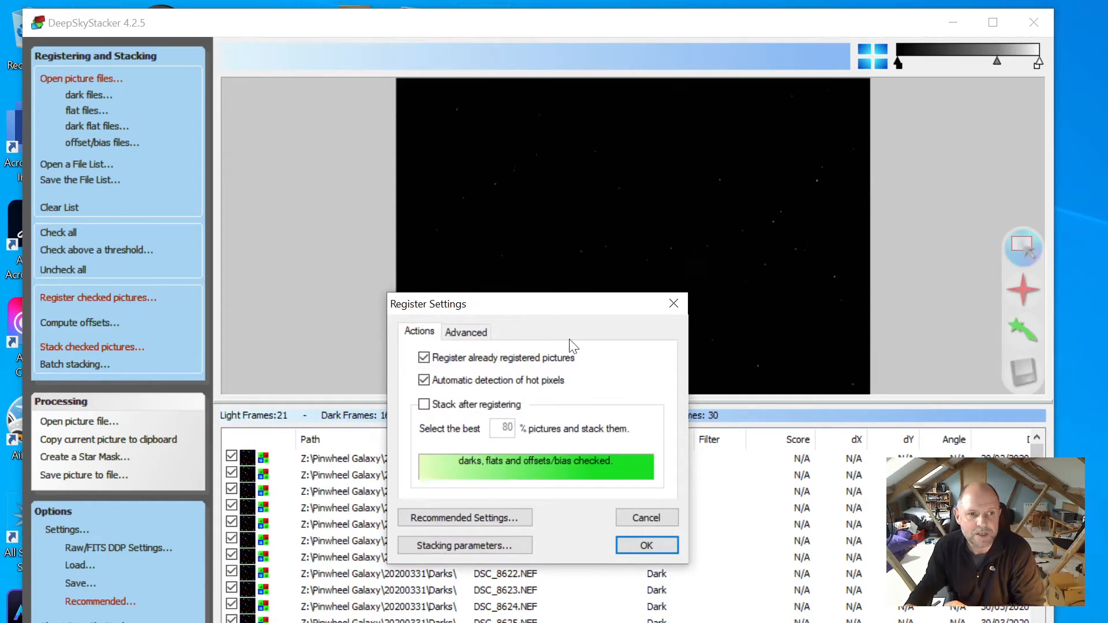
click(424, 404)
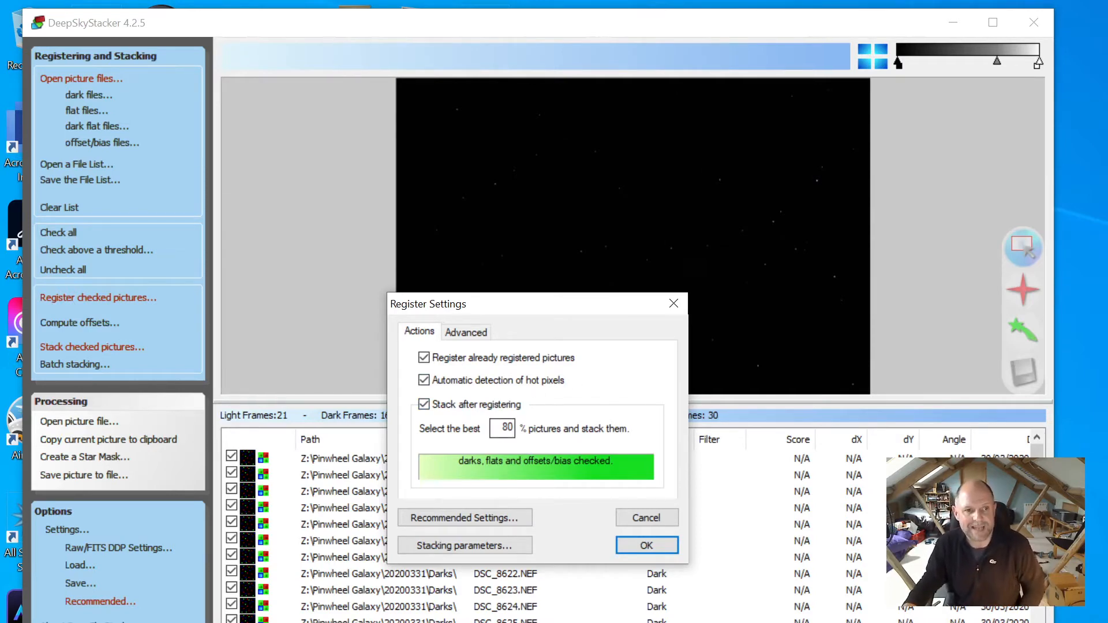
click(455, 333)
click(419, 334)
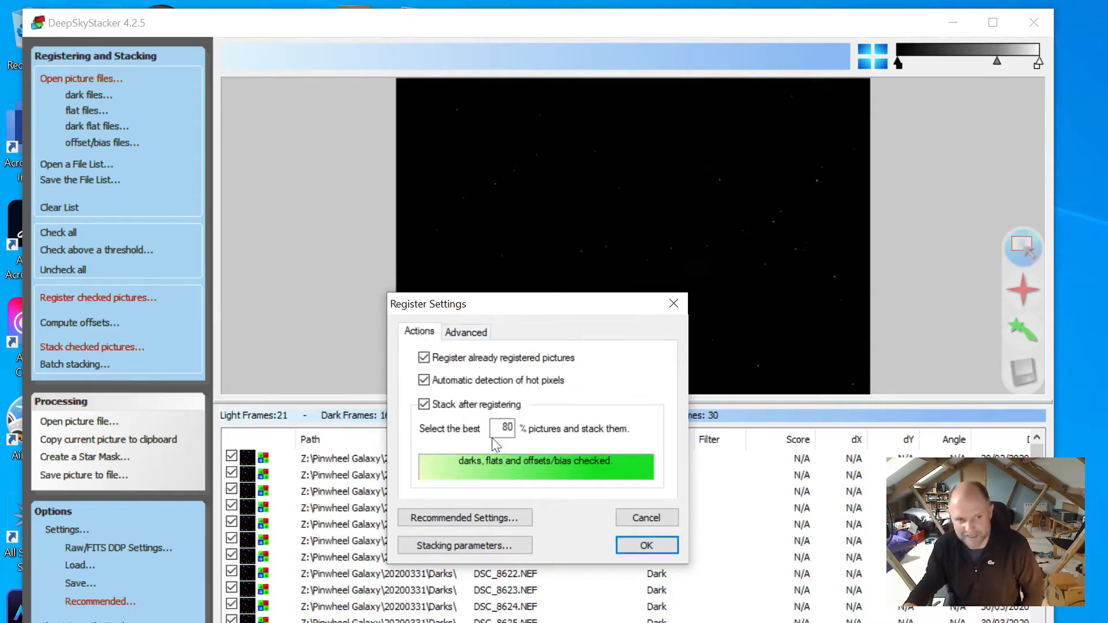
click(667, 545)
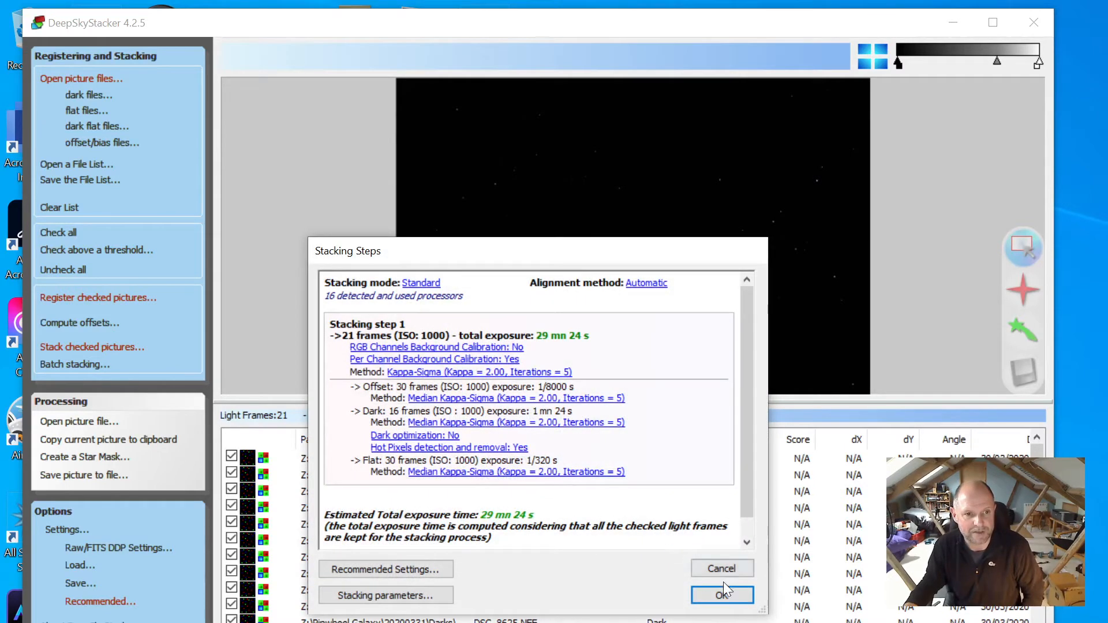
Start stacking the 21 light frames and bring the 20200331 session folder into view
click(736, 600)
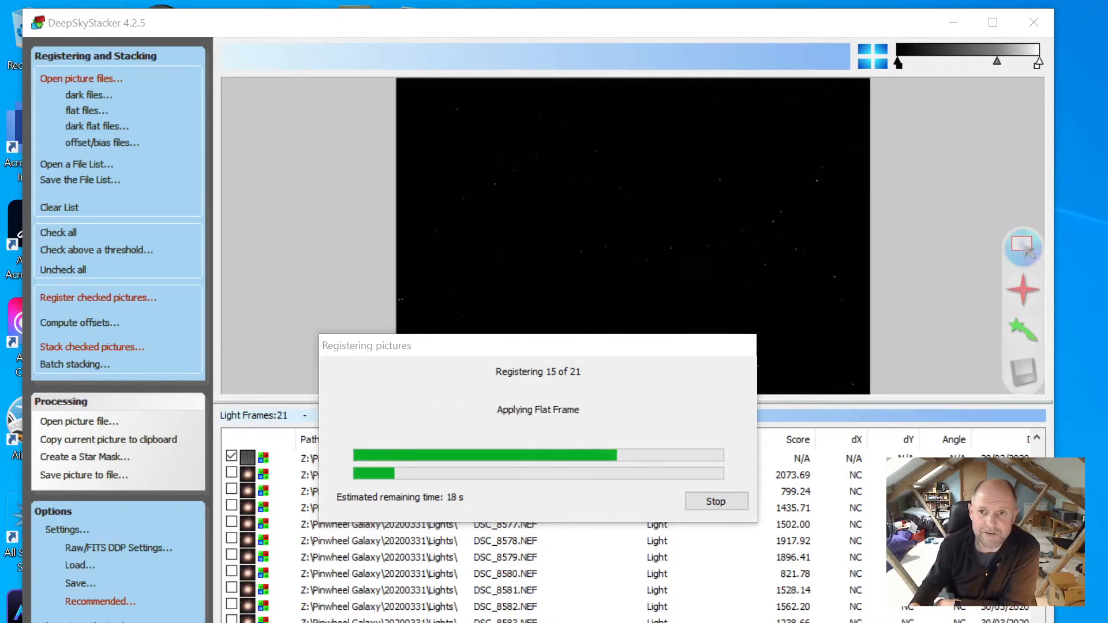
drag(1107, 71, 550, 69)
View raw light frame DSC_8588 from the Lights folder in Photos, then close it
double_click(555, 314)
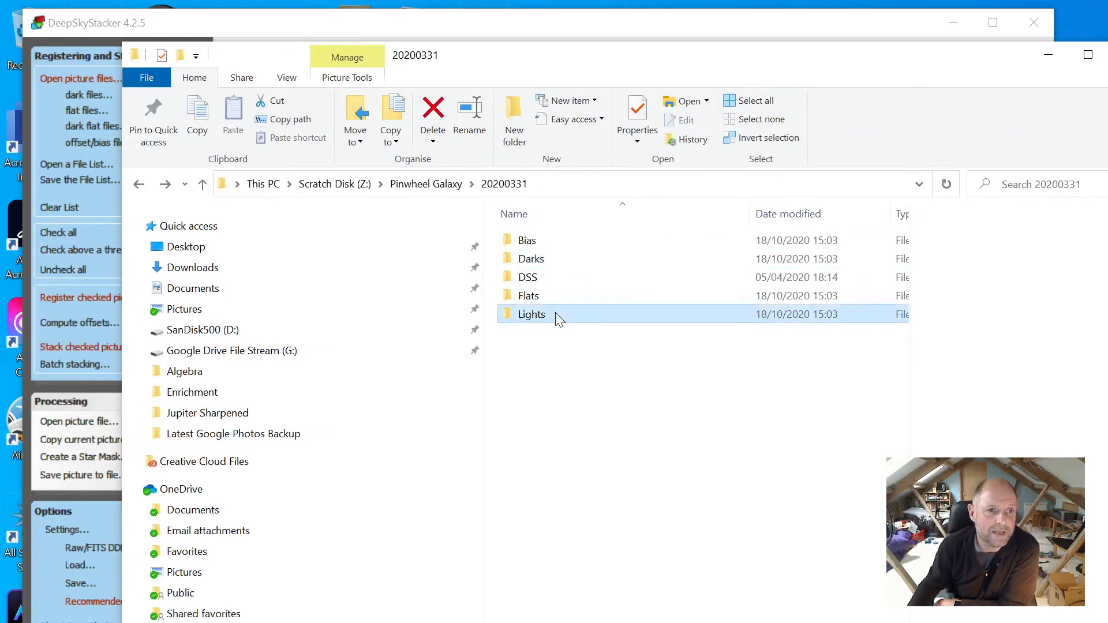
click(574, 504)
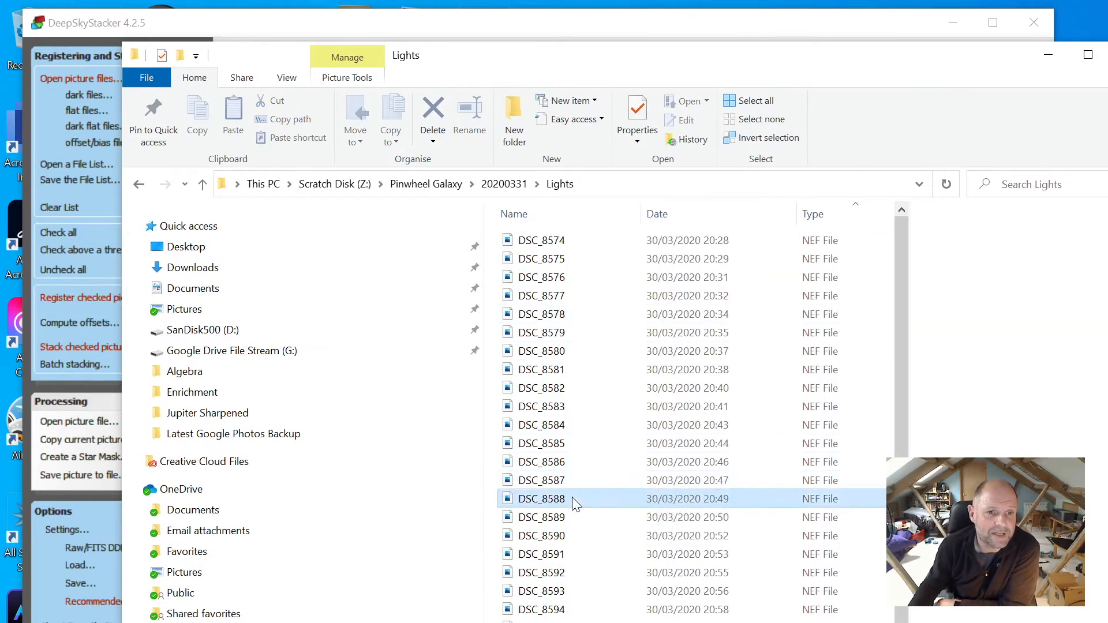
double_click(570, 499)
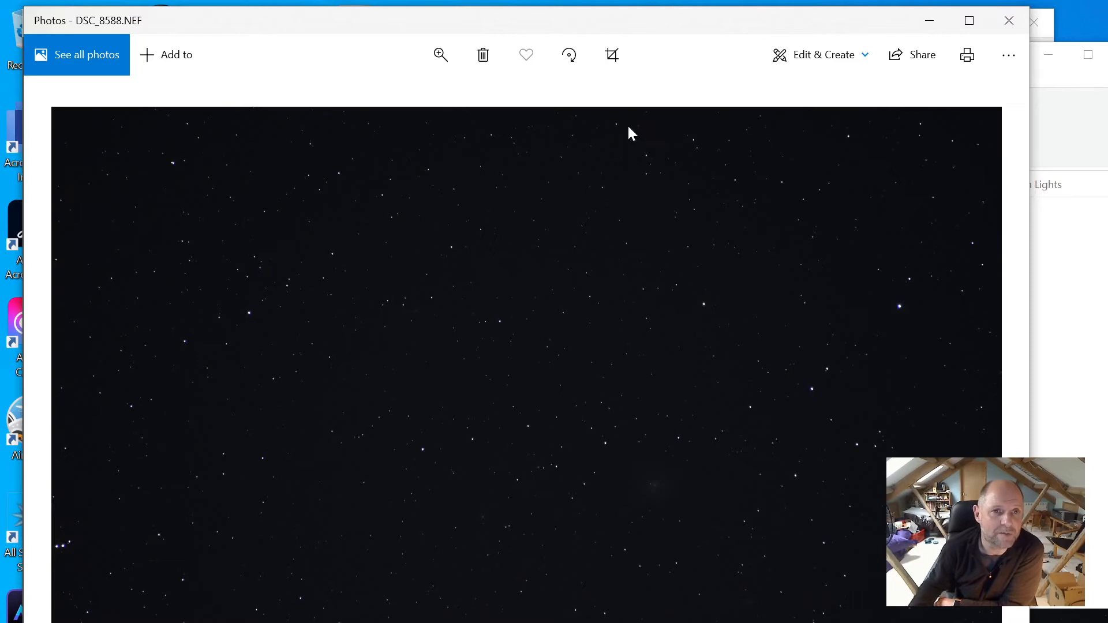
click(1009, 21)
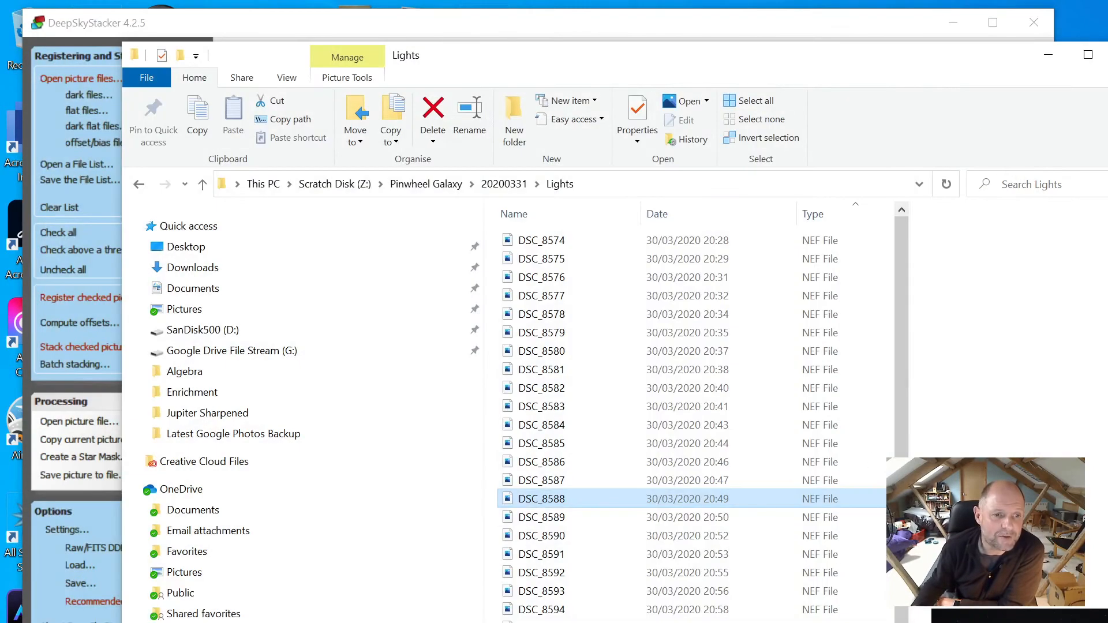
double_click(542, 499)
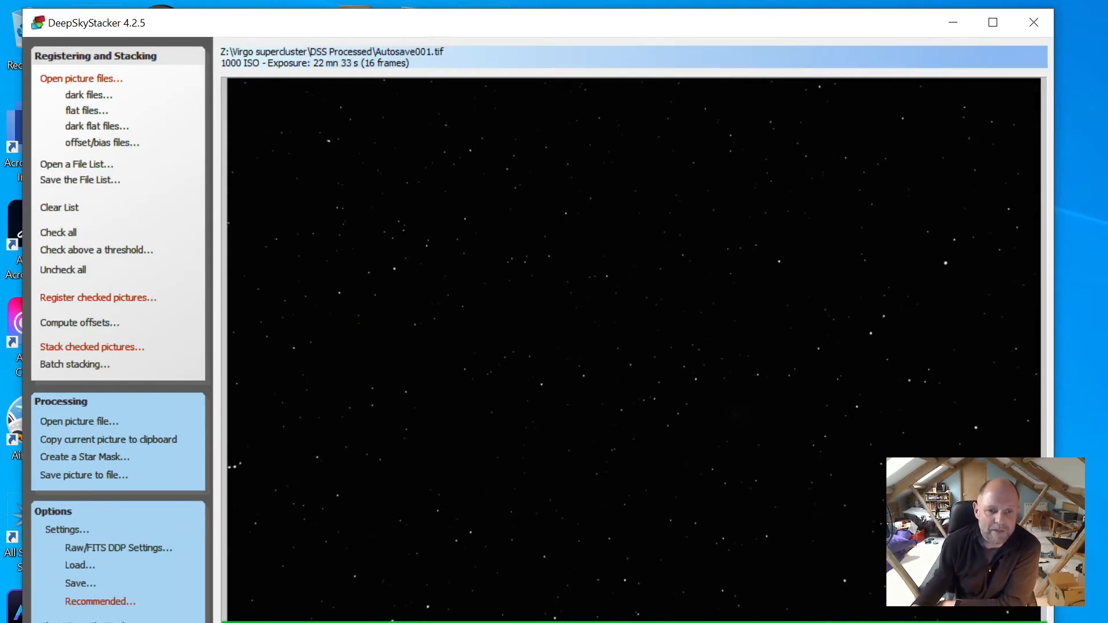
Widen the DeepSkyStacker window to inspect the stacked Autosave001.tif result
drag(1054, 622, 1107, 622)
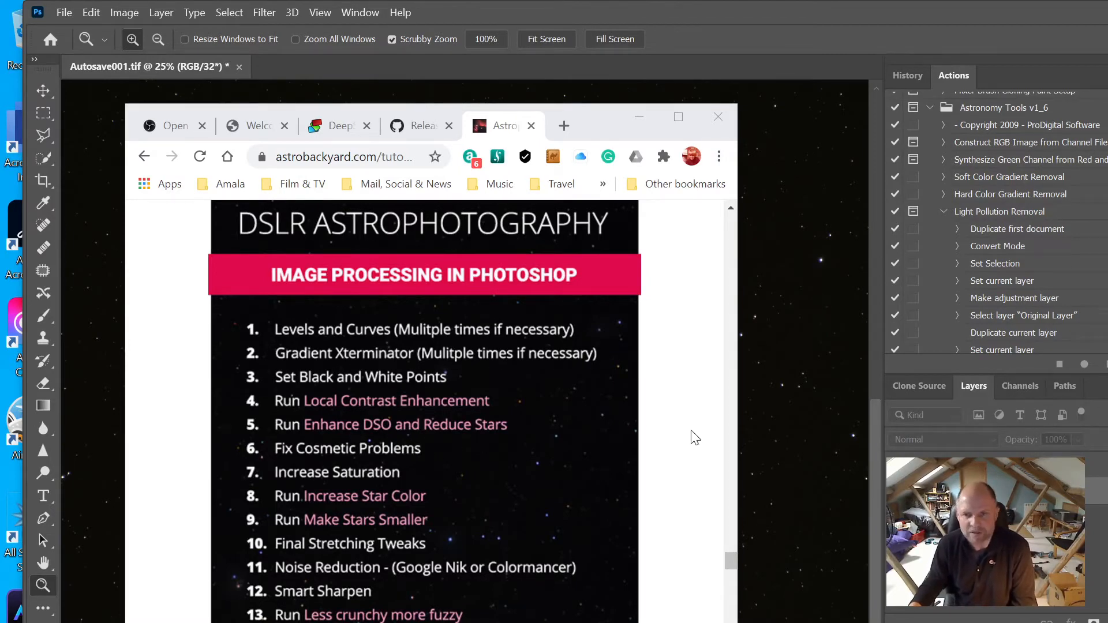
Minimize the Chrome checklist and zoom out on the star field in Photoshop
click(639, 118)
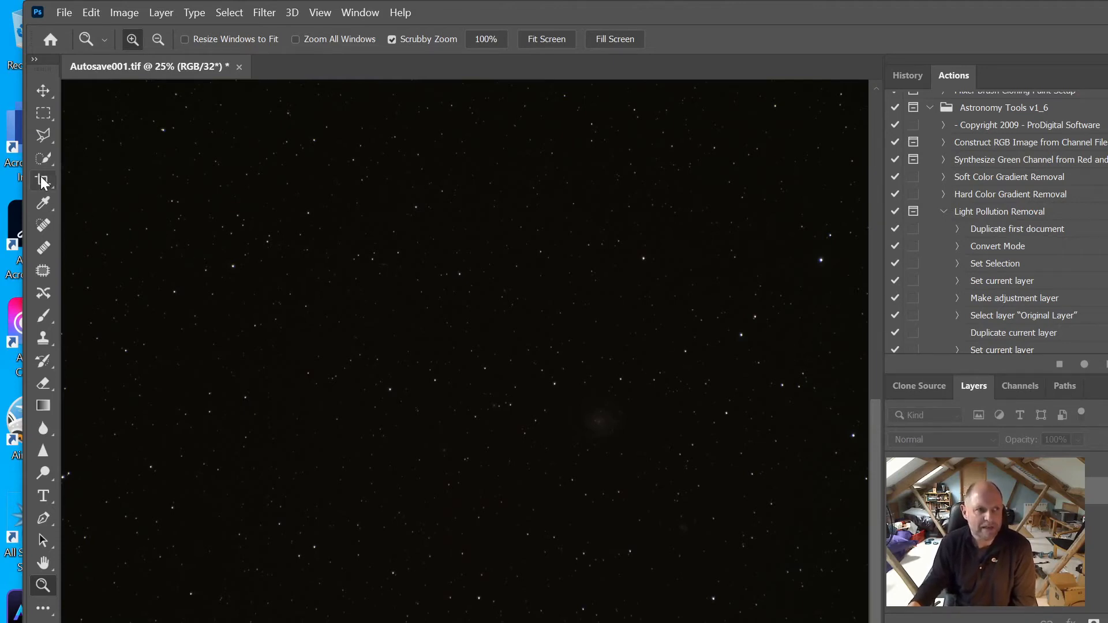
alt+click(401, 416)
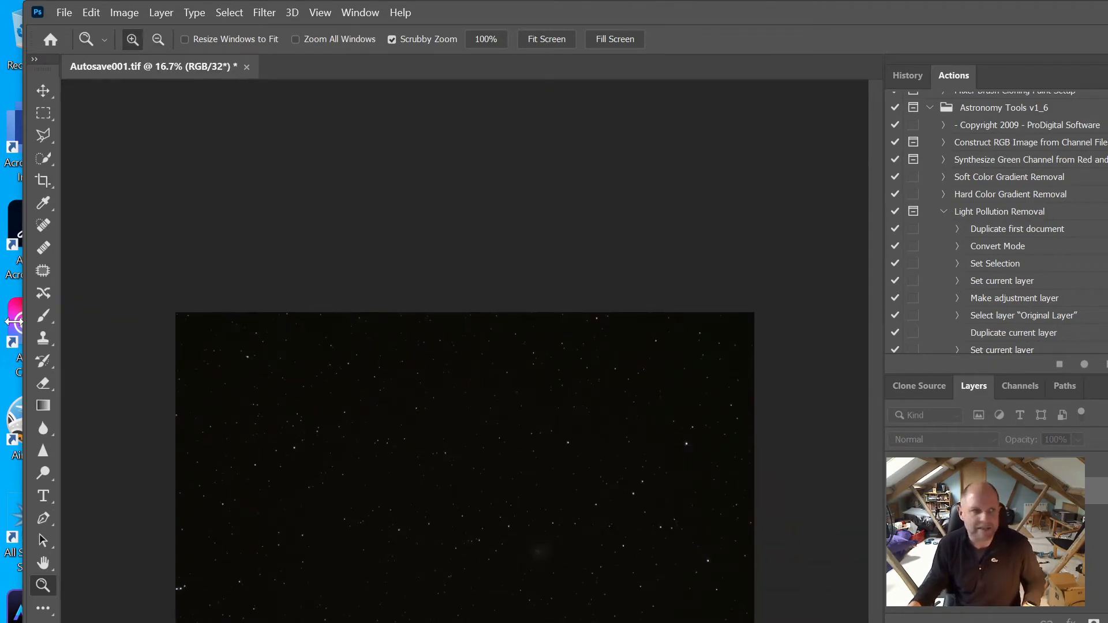
Crop the ragged edges off Autosave001.tif from the top-left corner and commit the crop
click(43, 181)
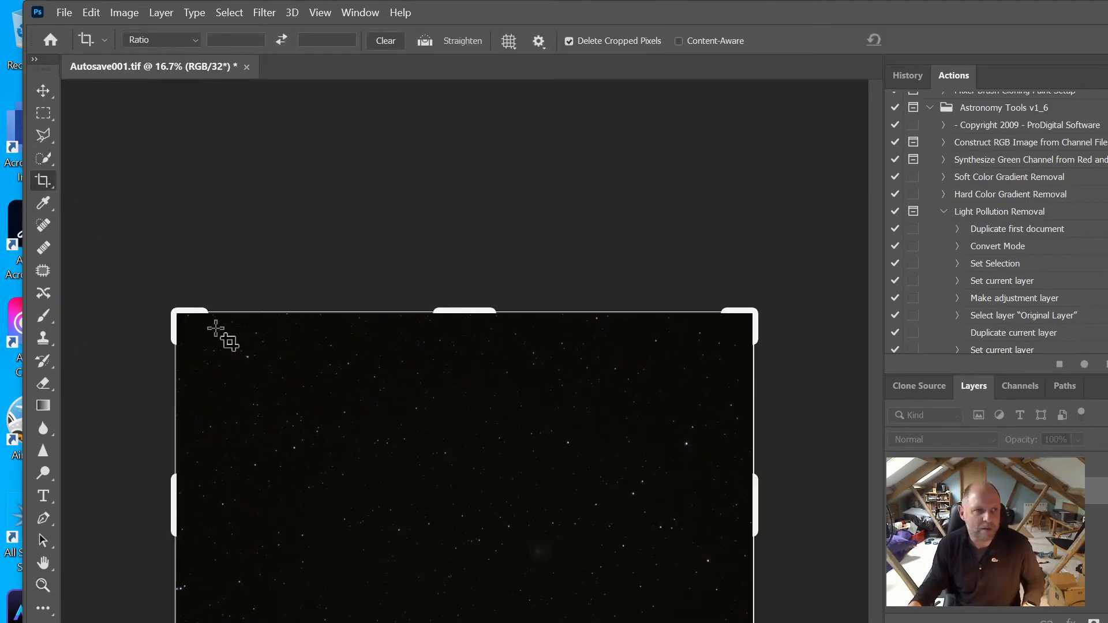
drag(174, 310, 184, 321)
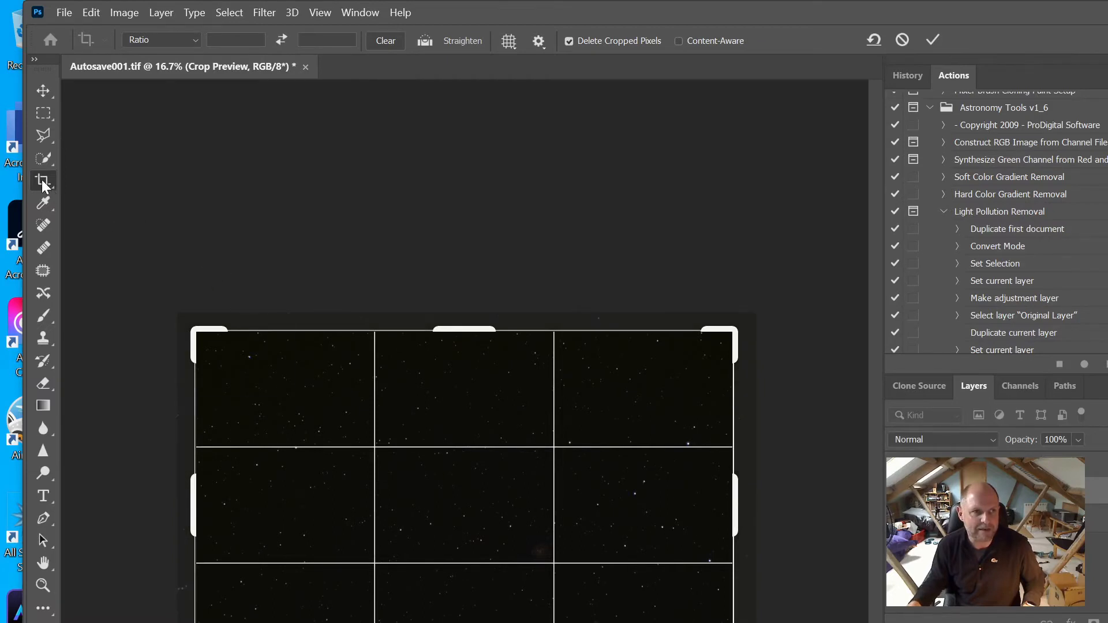
click(935, 41)
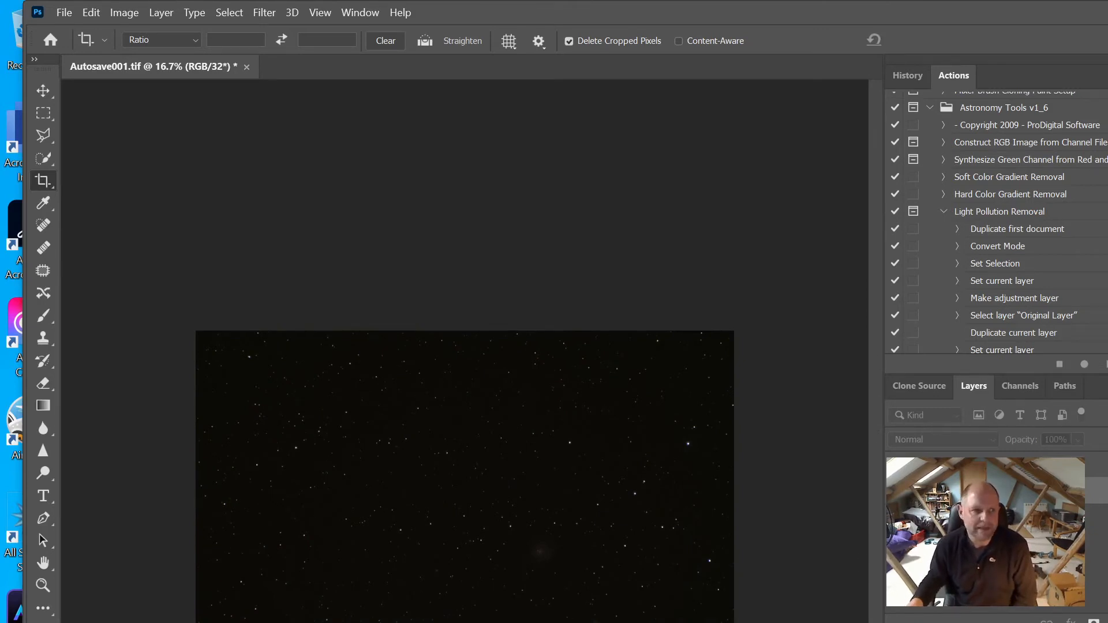
key(v)
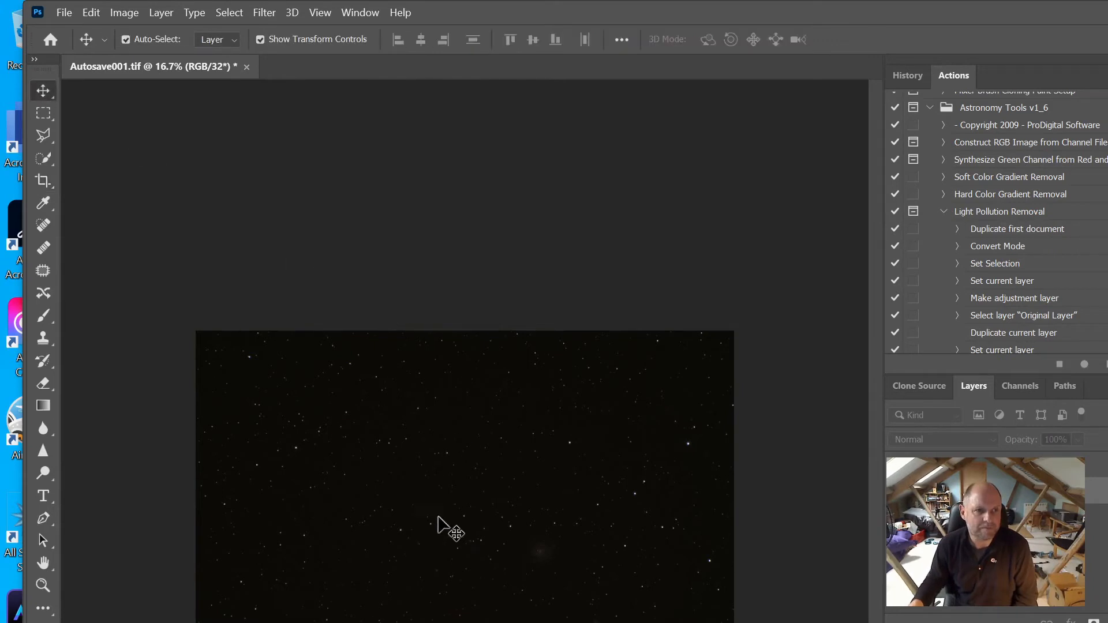
Zoom the view to 25% and scroll across the cropped star field
click(43, 585)
click(386, 515)
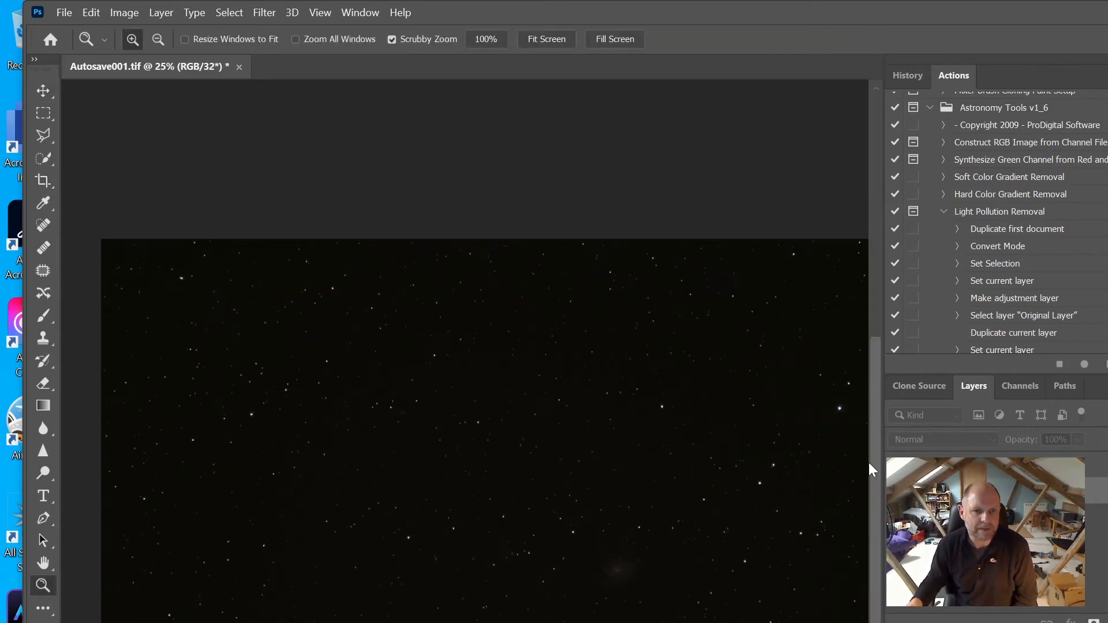
scroll(874, 516, down, 2)
drag(874, 510, 873, 531)
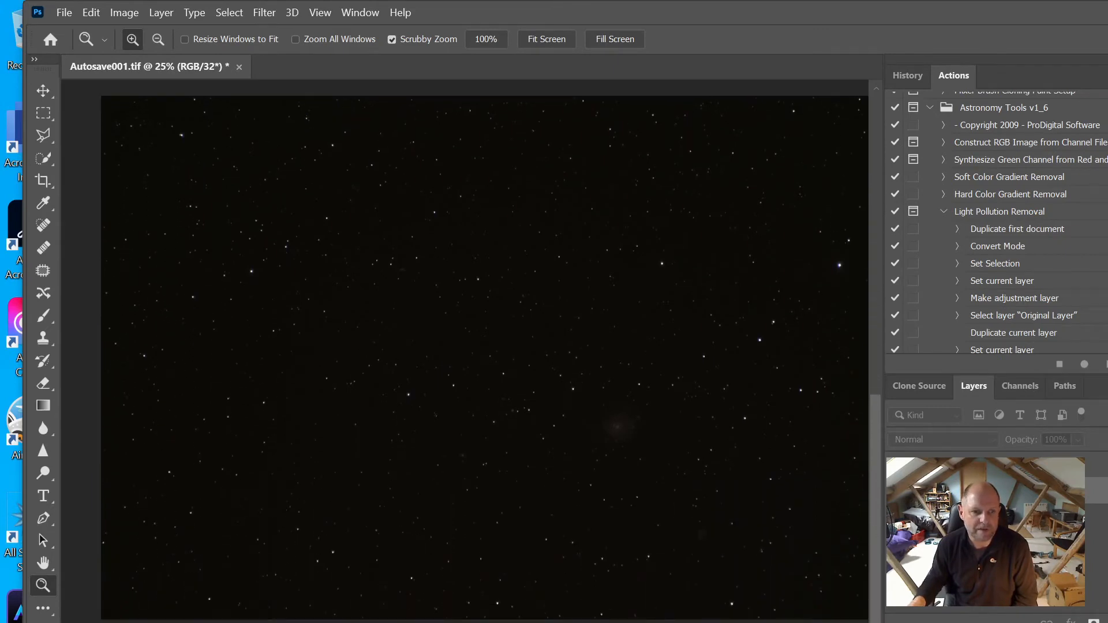
scroll(470, 358, right, 1)
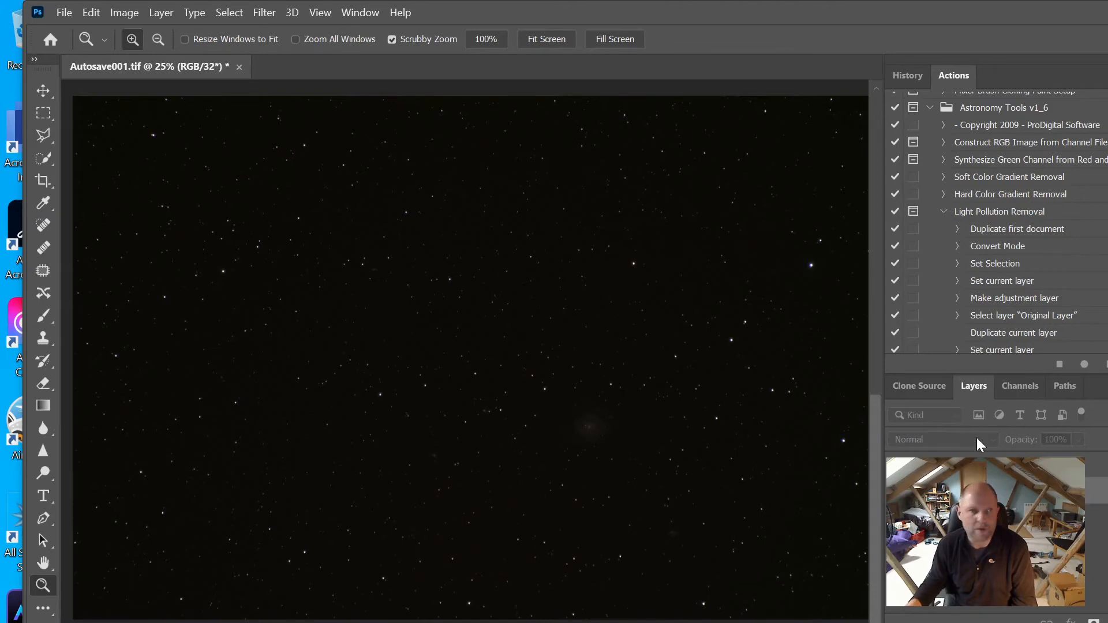
Open the Levels adjustment on the cropped image, leaving inputs at 0, 1.00 and 255
click(124, 13)
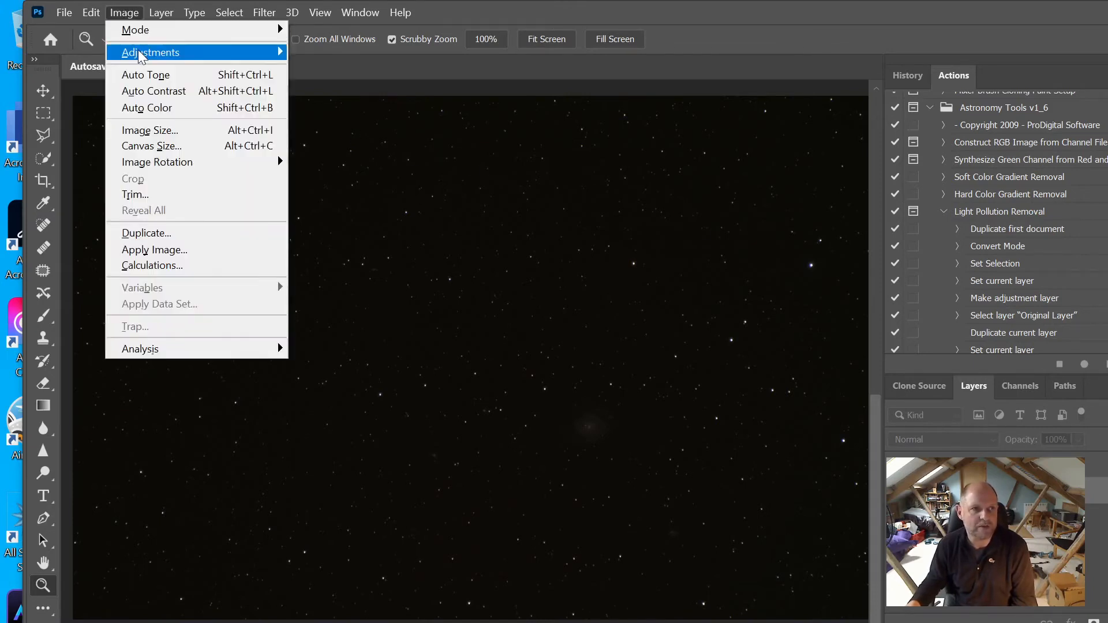
mouse_move(140, 55)
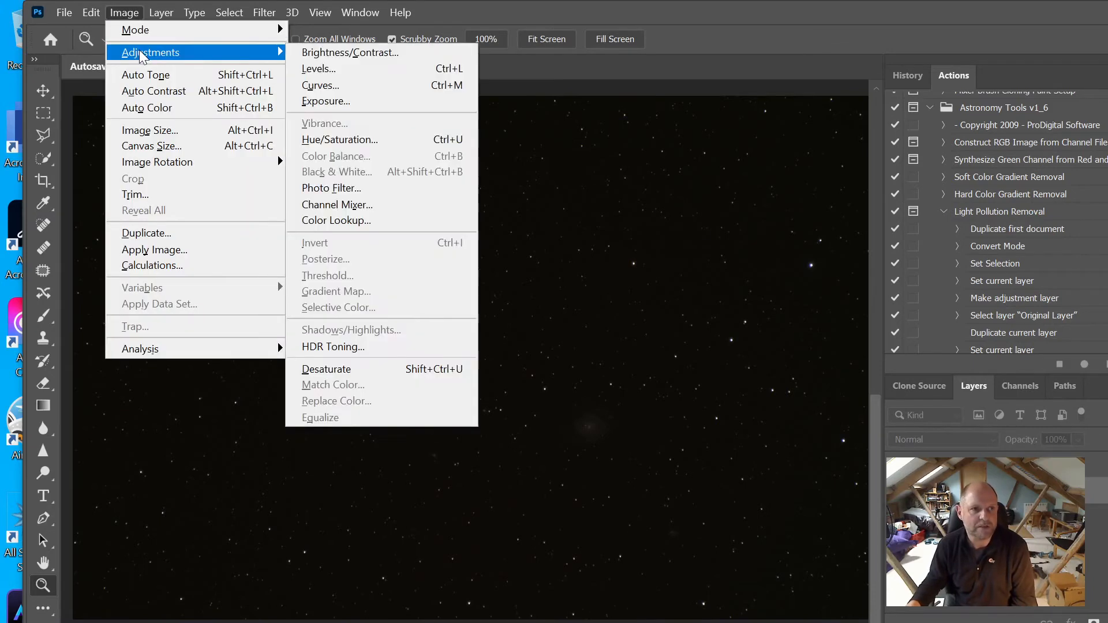
click(356, 69)
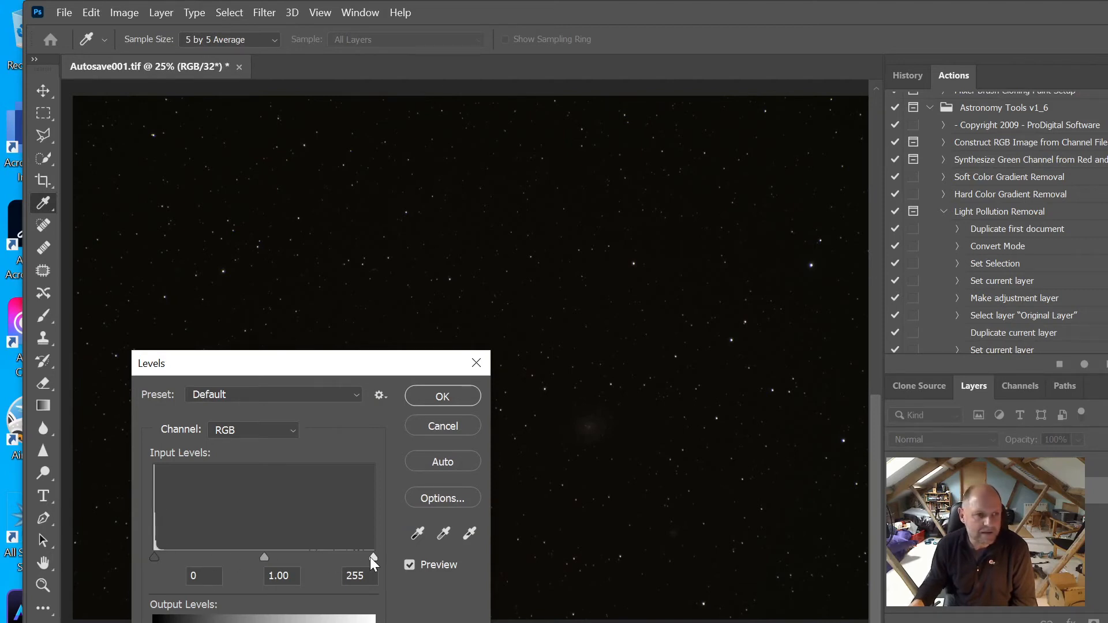
key(Escape)
key(z)
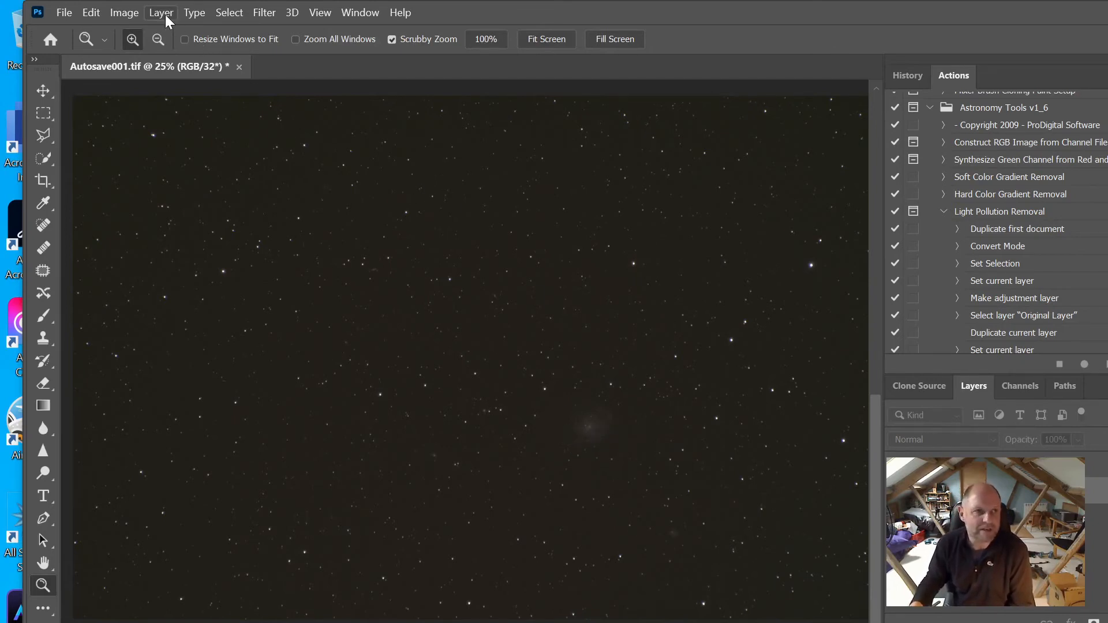
Convert Autosave001.tif to 16 Bits/Channel via Image > Mode
click(122, 15)
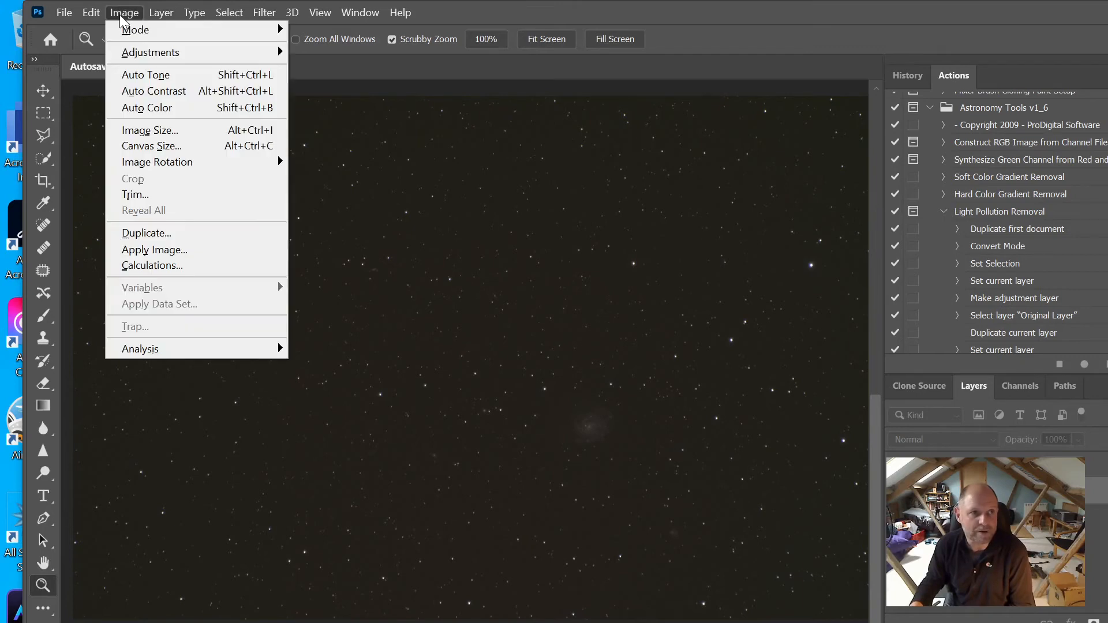
mouse_move(134, 57)
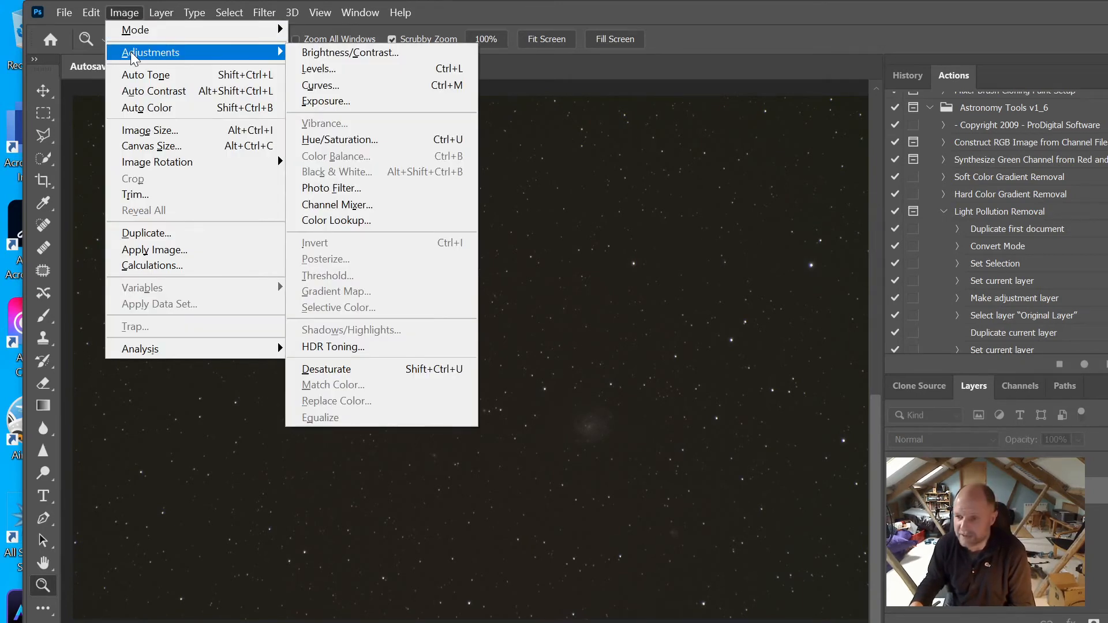
mouse_move(137, 31)
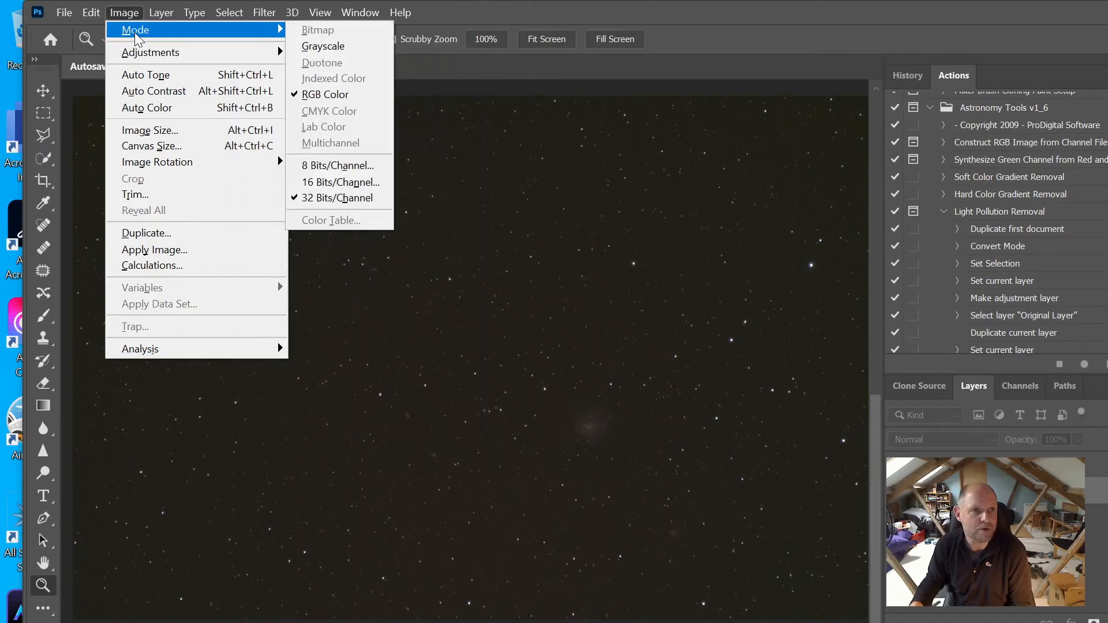
click(356, 182)
key(i)
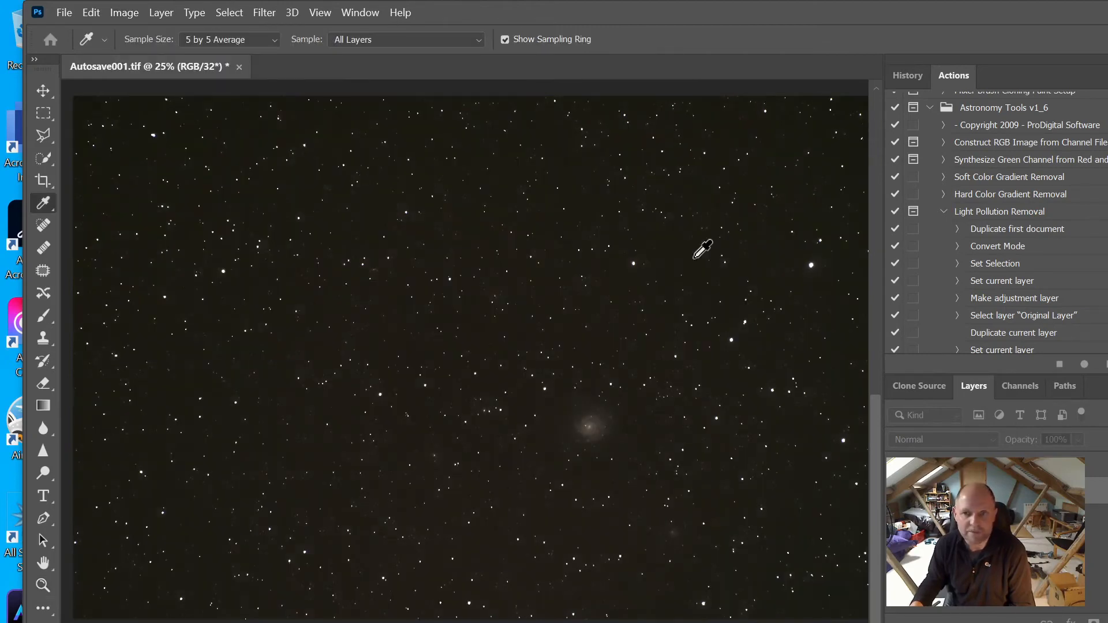
Apply HDR Toning with the Exposure and Gamma method at Exposure 0.00, Gamma 1.00
drag(657, 218, 161, 195)
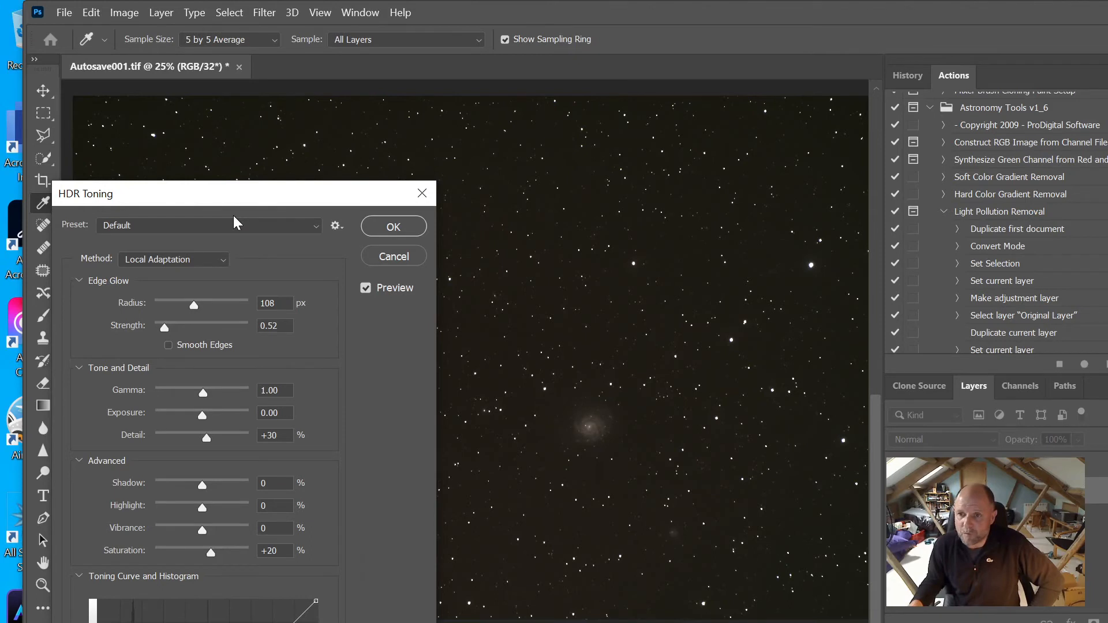
click(203, 263)
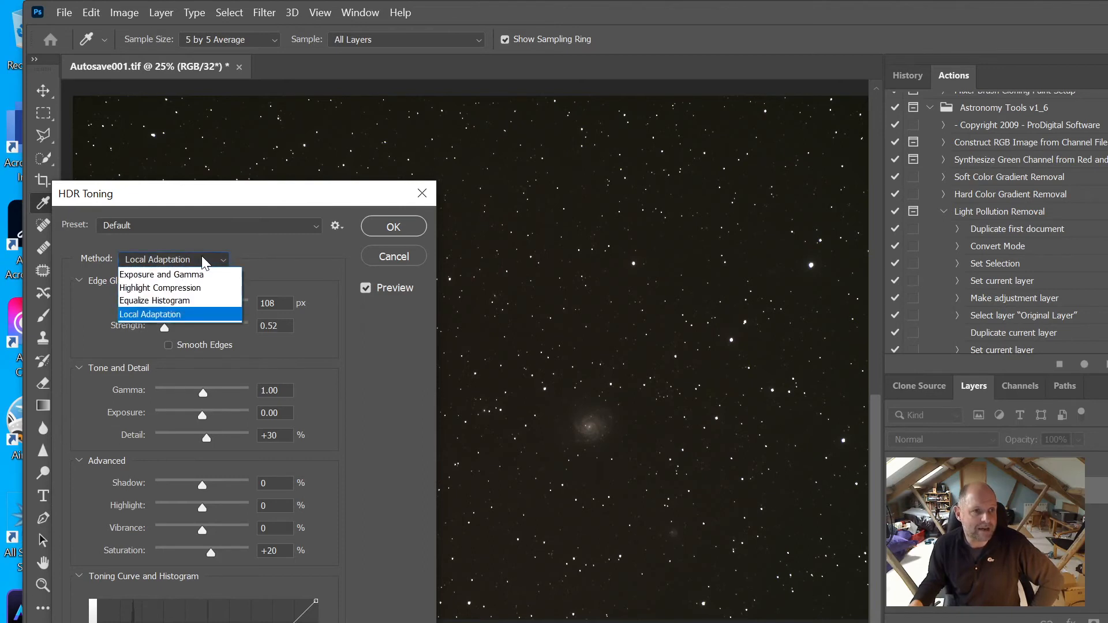
click(206, 276)
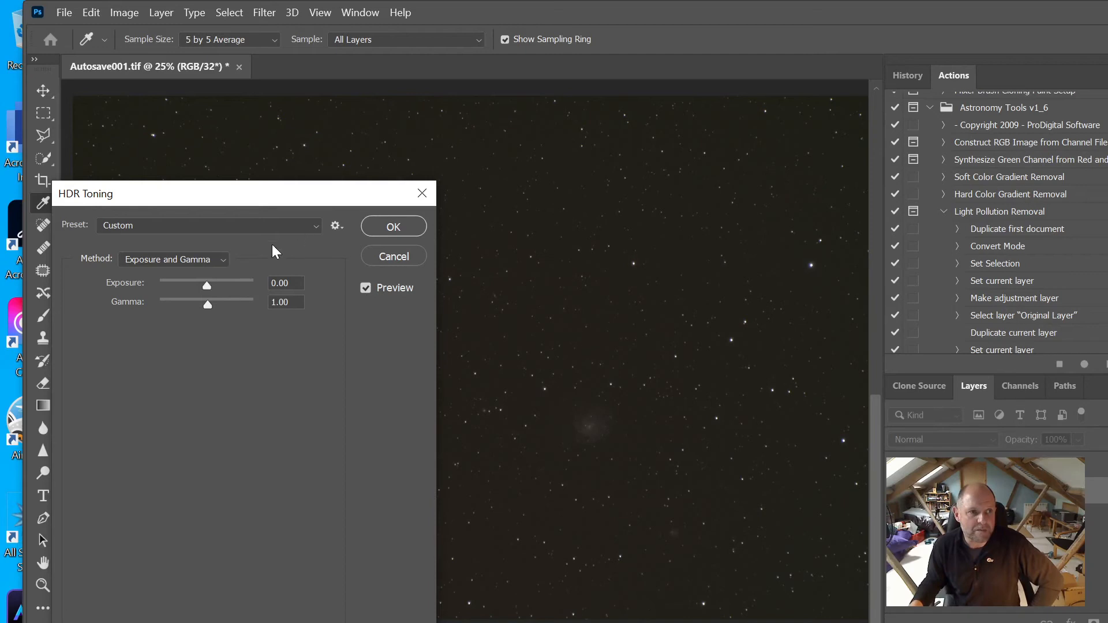
click(203, 259)
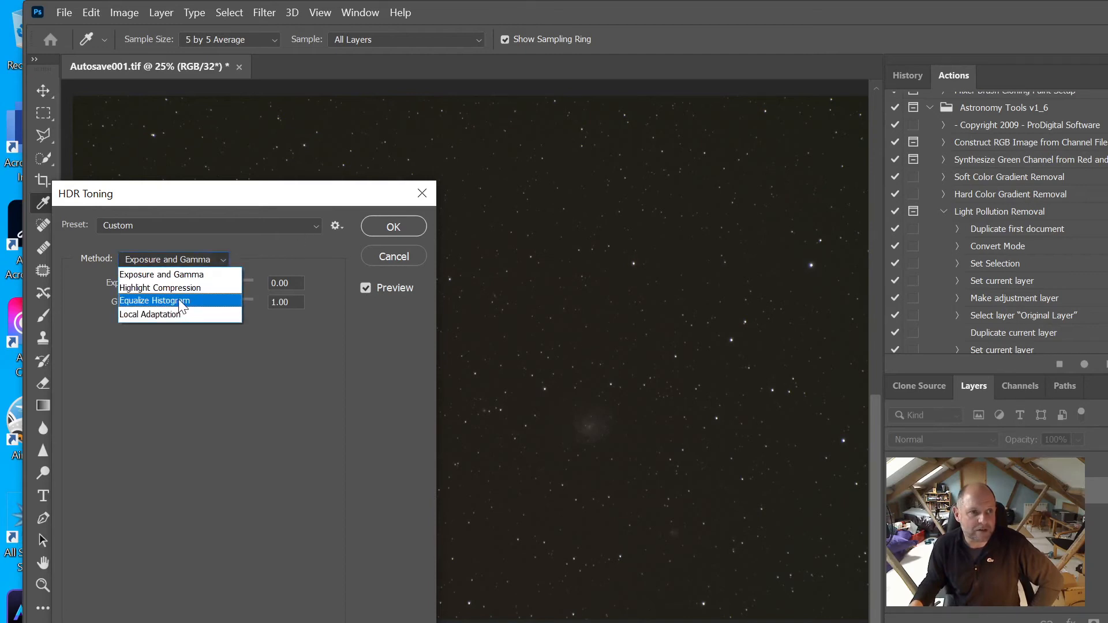
click(175, 314)
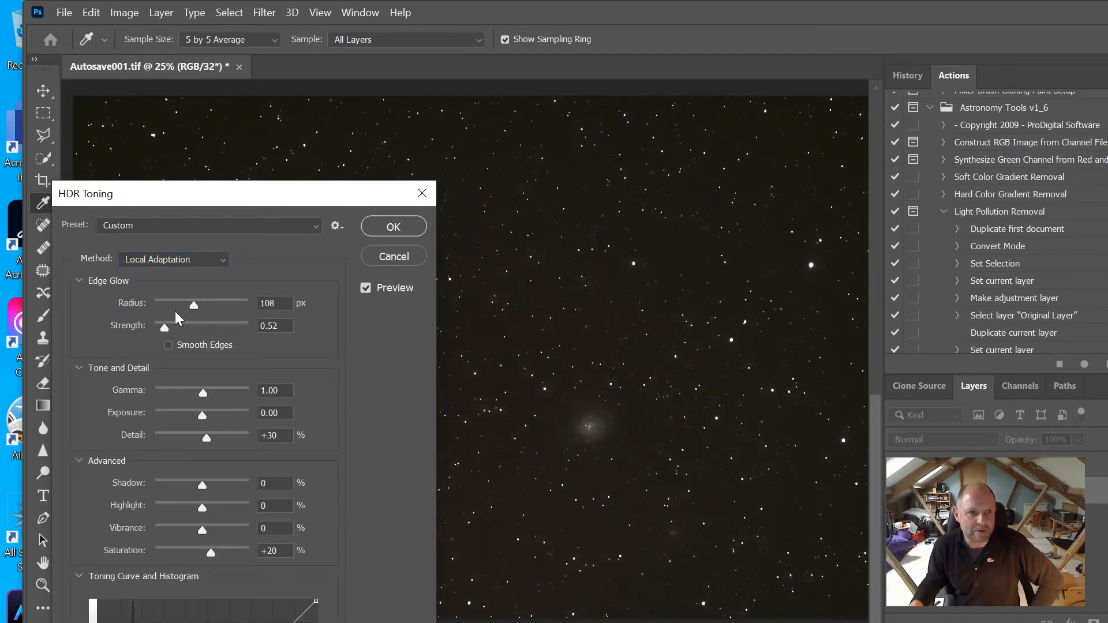
click(206, 260)
click(160, 275)
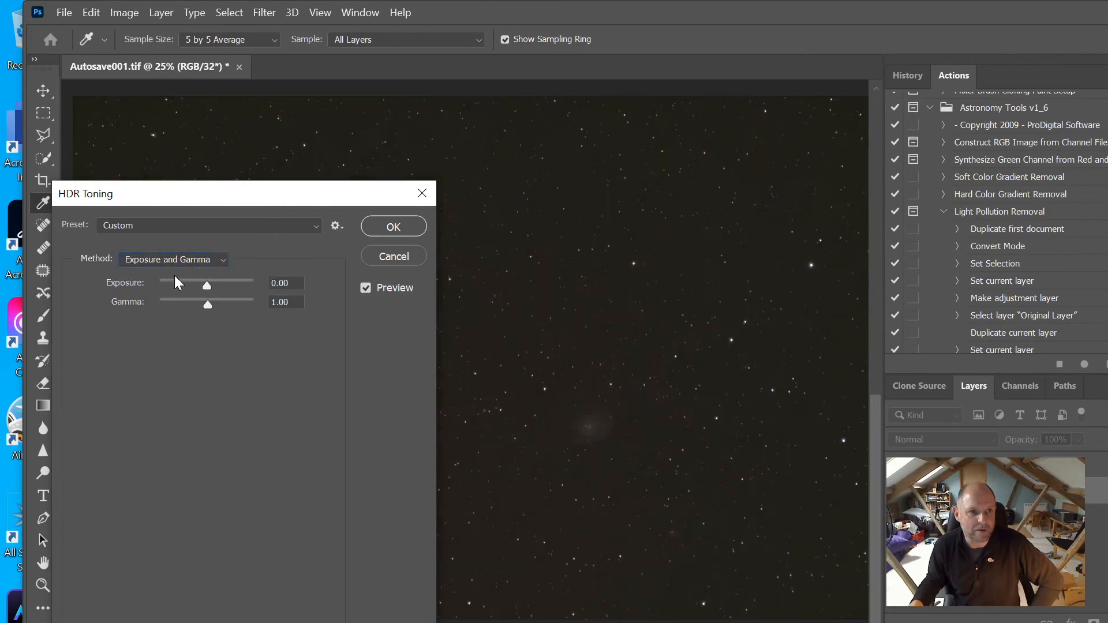
click(385, 226)
key(z)
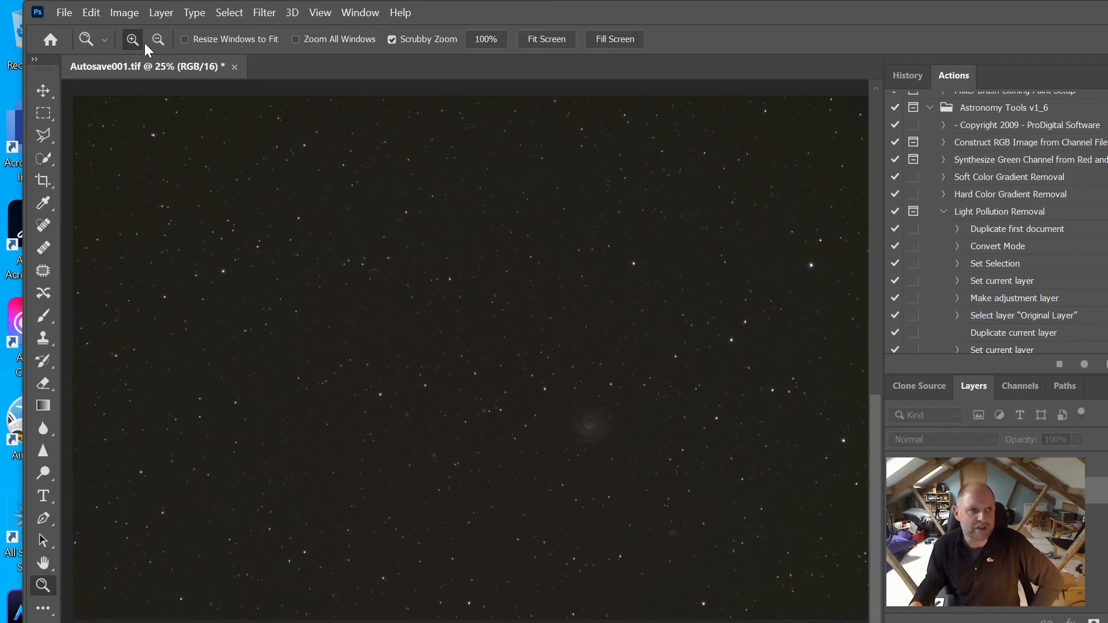
Add a Curves point and bow the RGB curve upward to brighten the galaxy
click(131, 14)
mouse_move(142, 53)
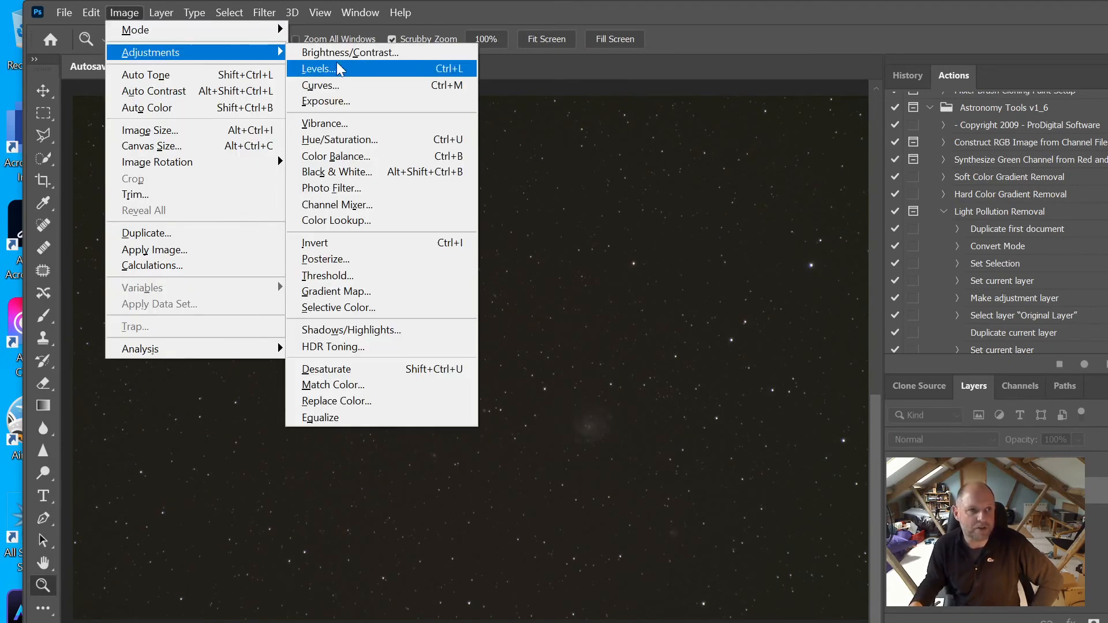
click(353, 87)
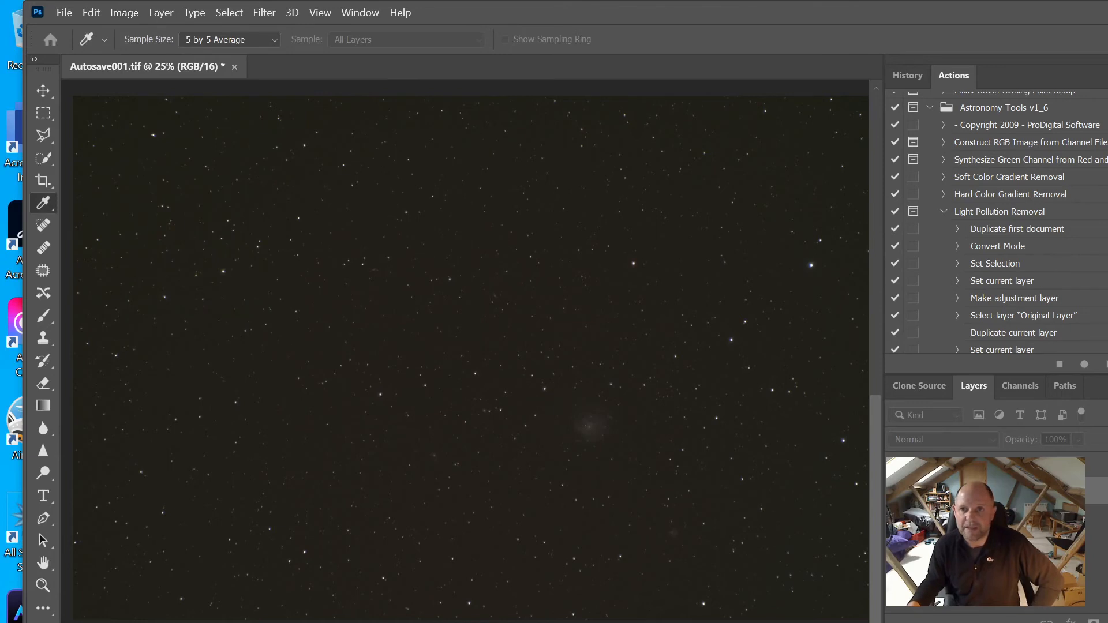
drag(349, 411, 295, 522)
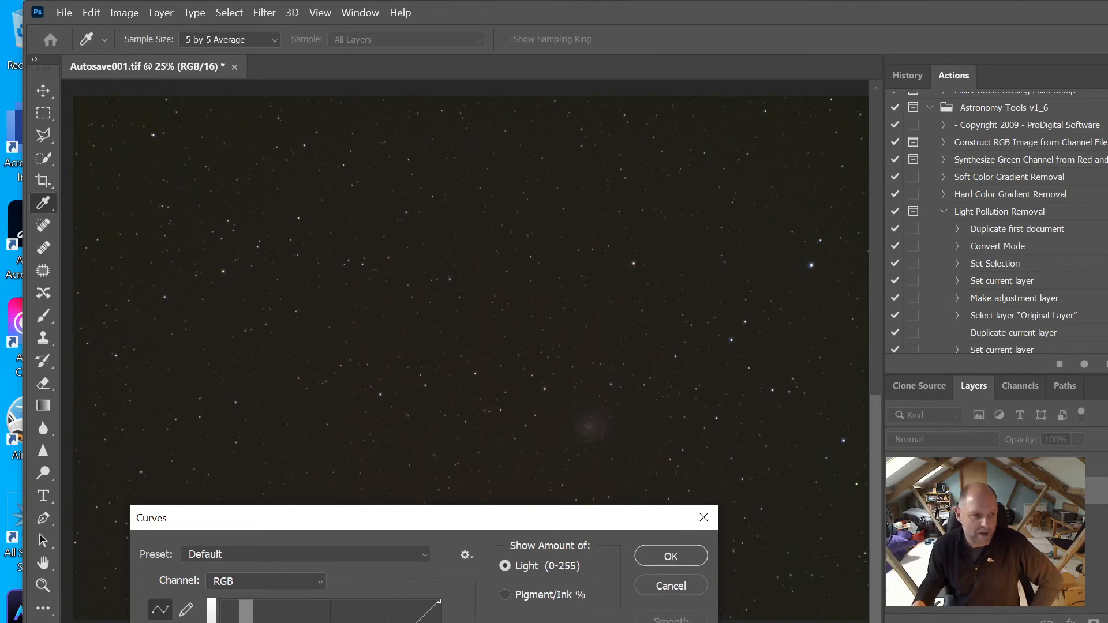
click(254, 622)
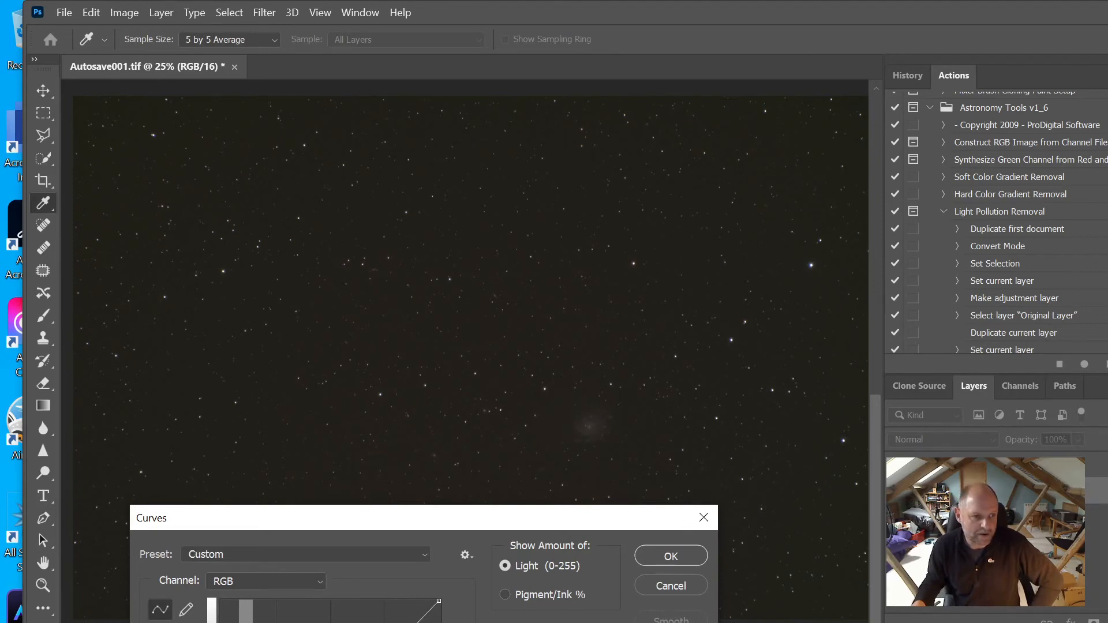
drag(254, 622, 254, 621)
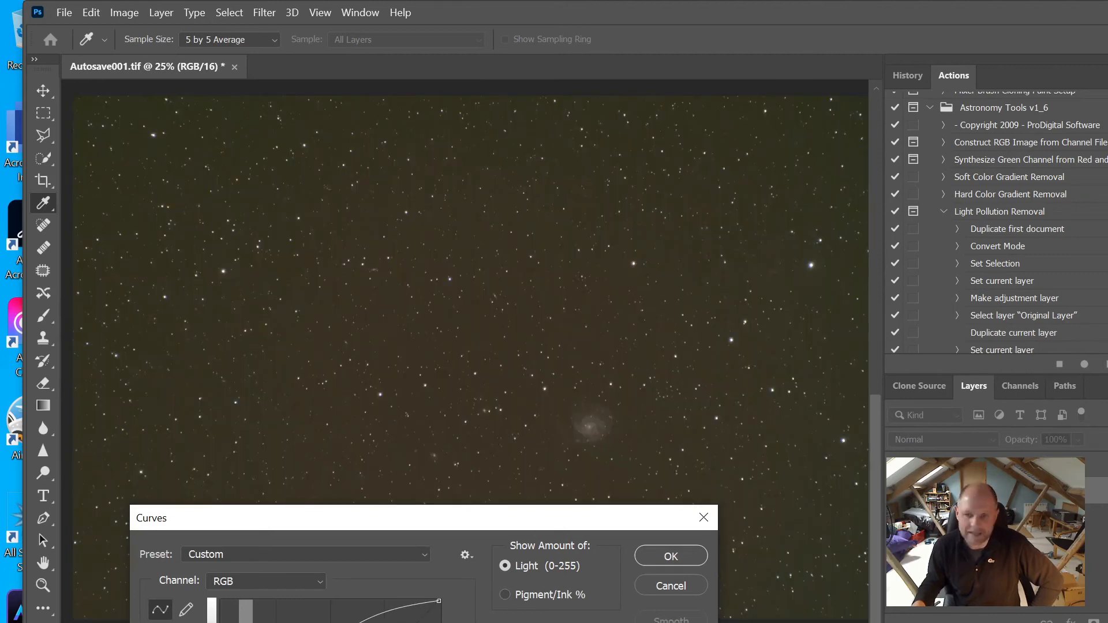
drag(254, 622, 254, 622)
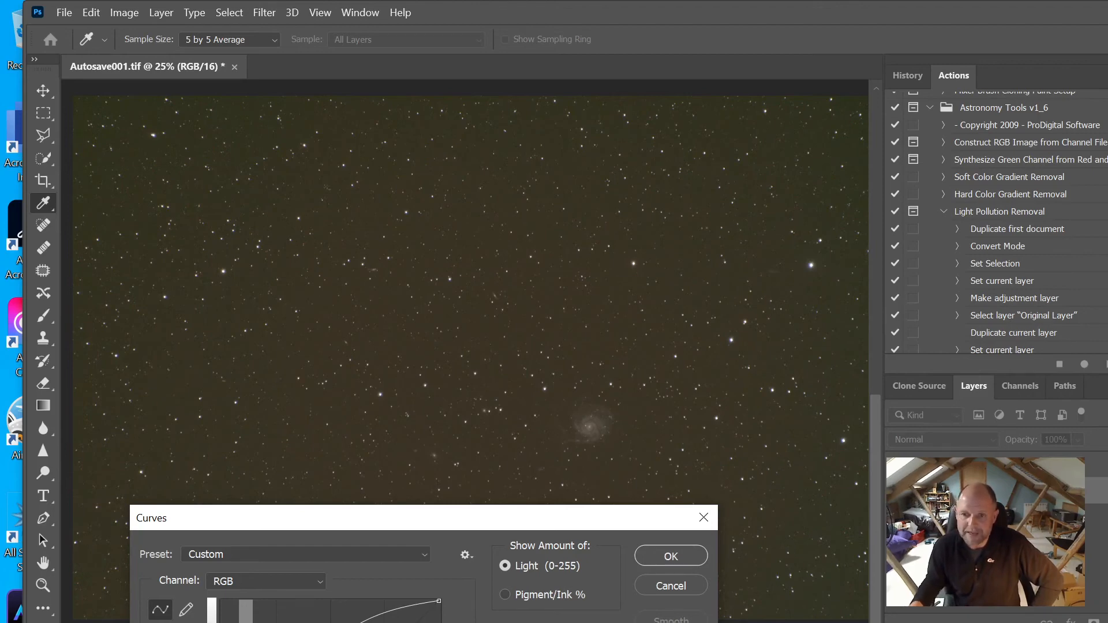
click(671, 556)
key(z)
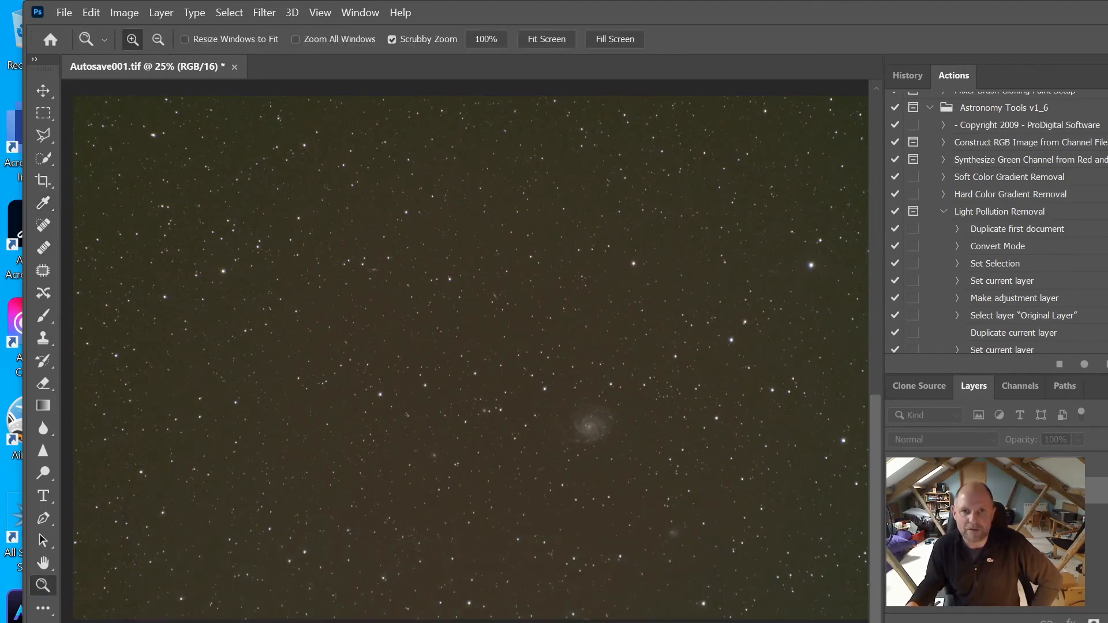
Run the Enhance DSO and Reduce Stars action, cancelling the dialog-toggle prompt
scroll(1033, 156, up, 2)
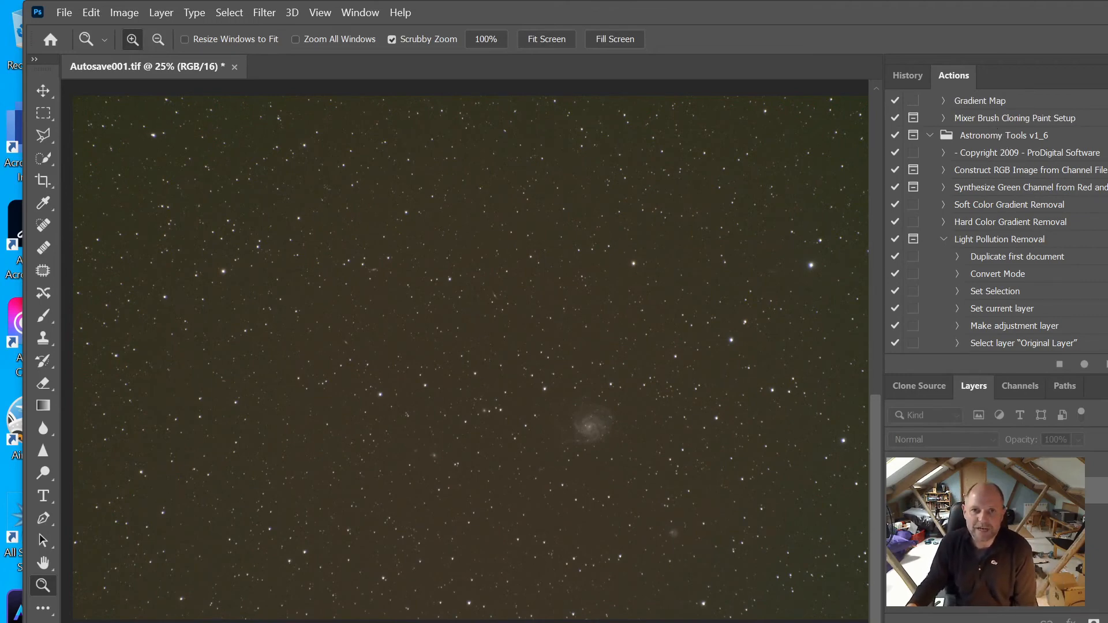
scroll(999, 224, down, 5)
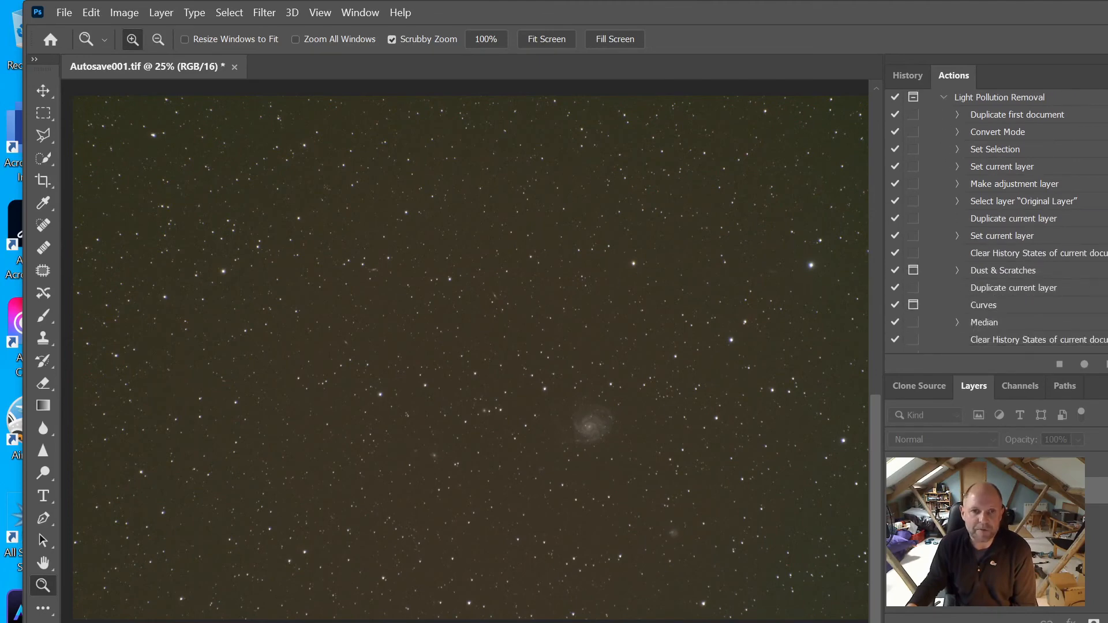
scroll(998, 223, down, 10)
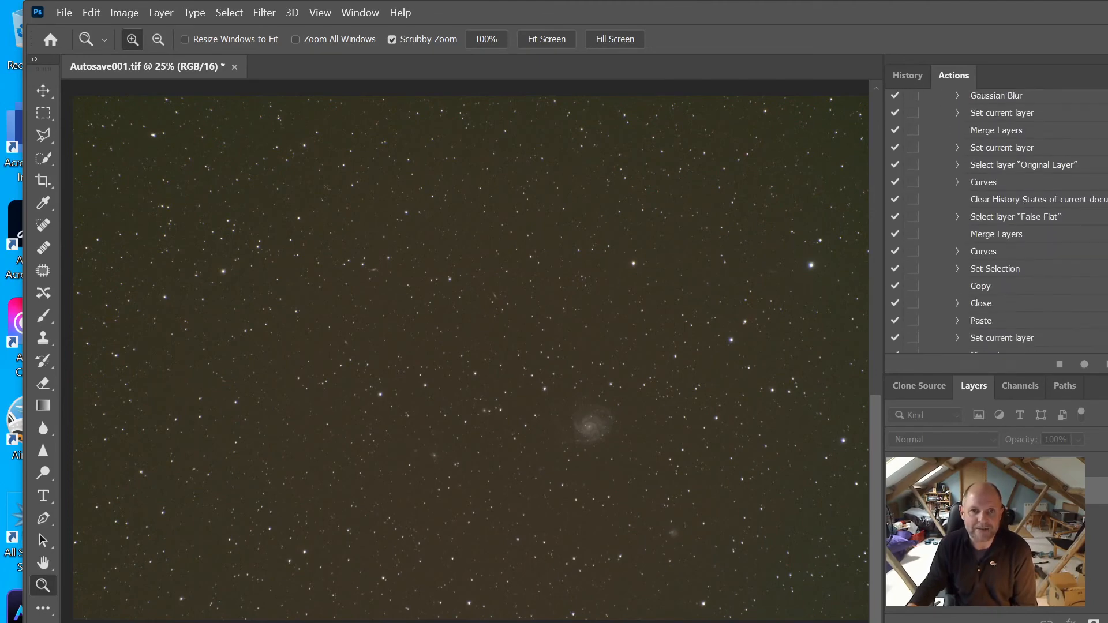
scroll(999, 224, down, 2)
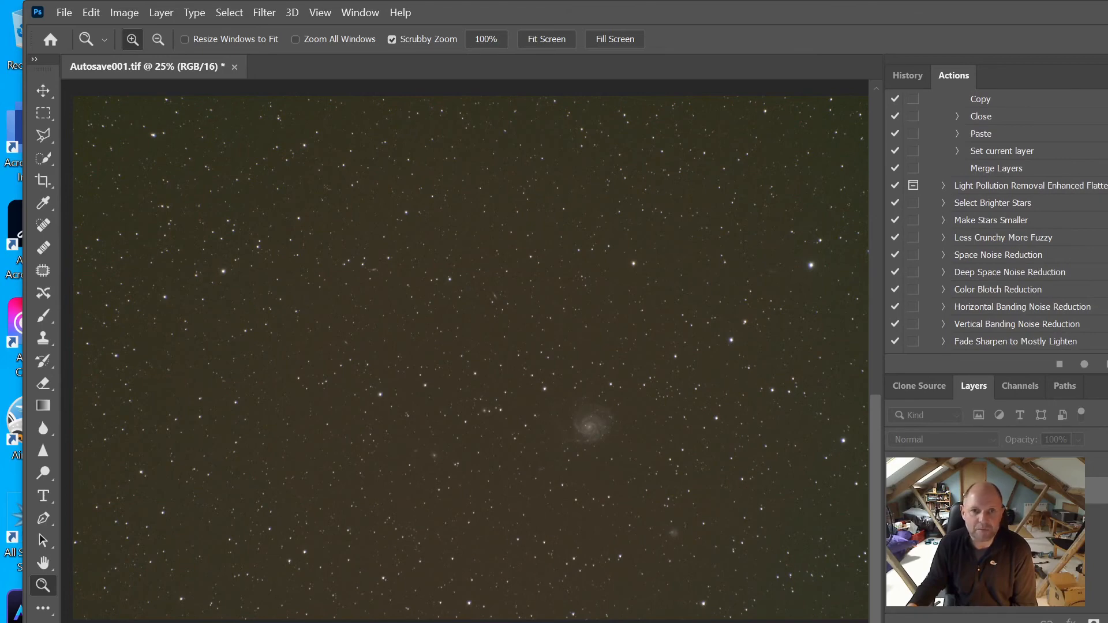
scroll(999, 224, down, 3)
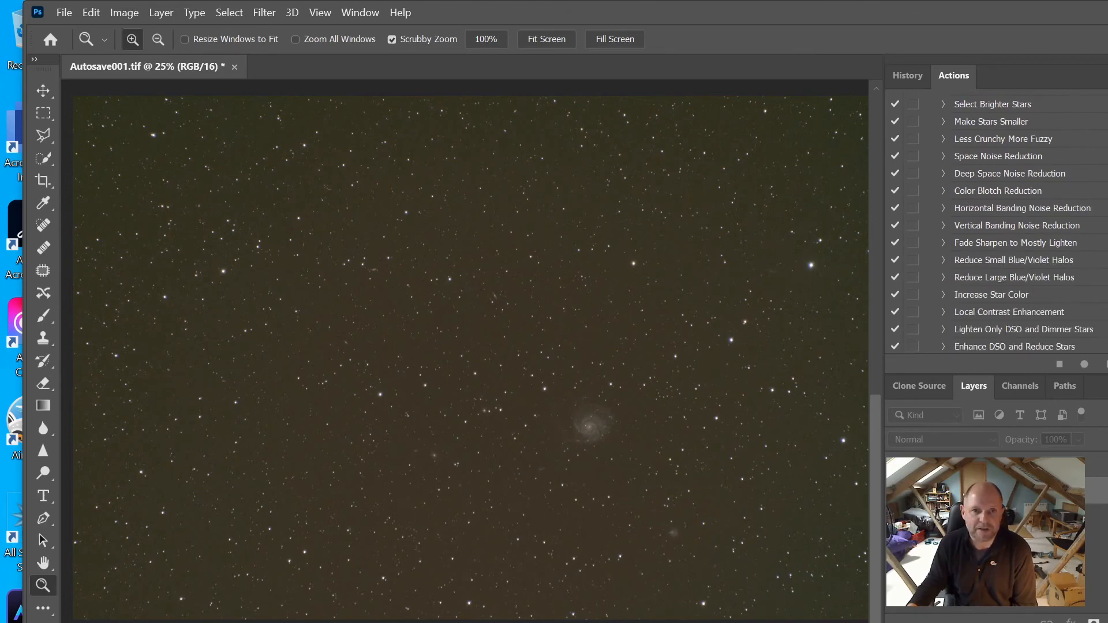
scroll(999, 224, down, 1)
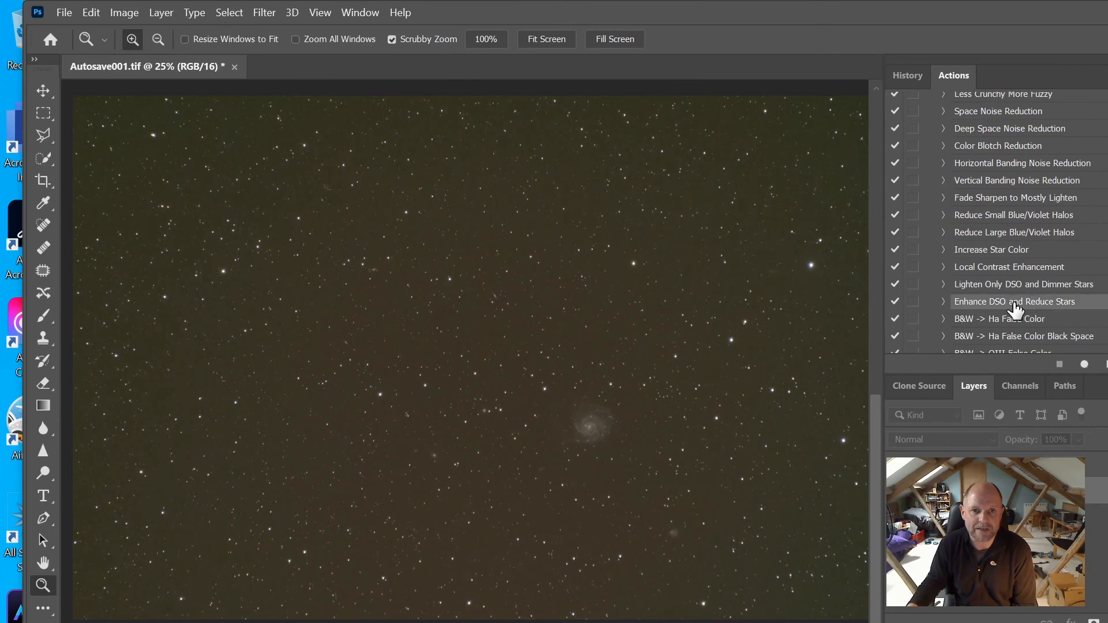
click(912, 303)
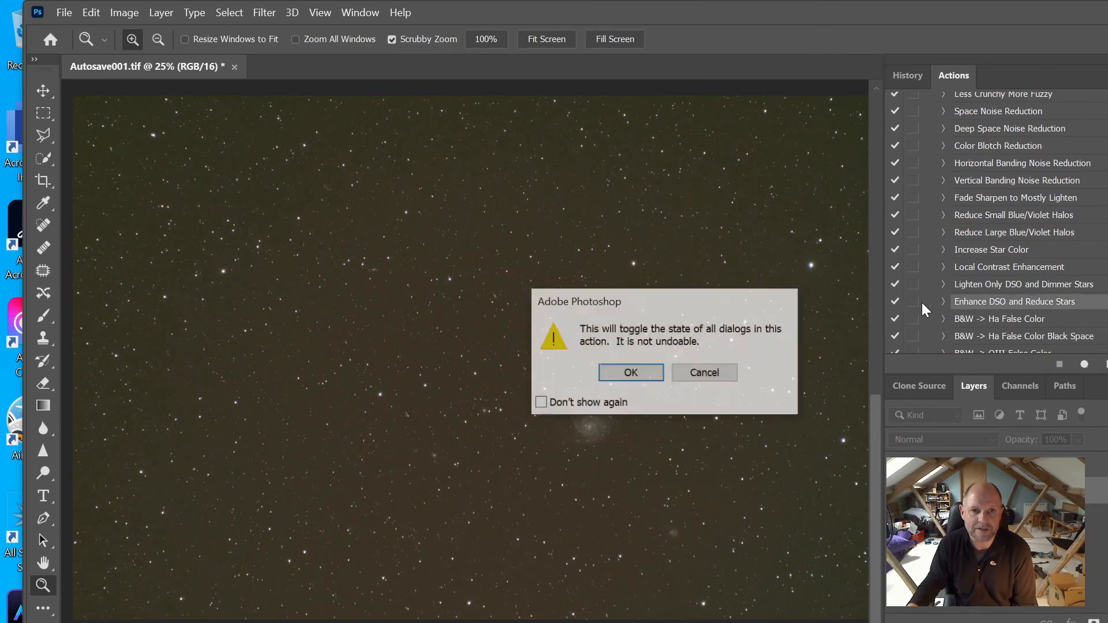
click(693, 378)
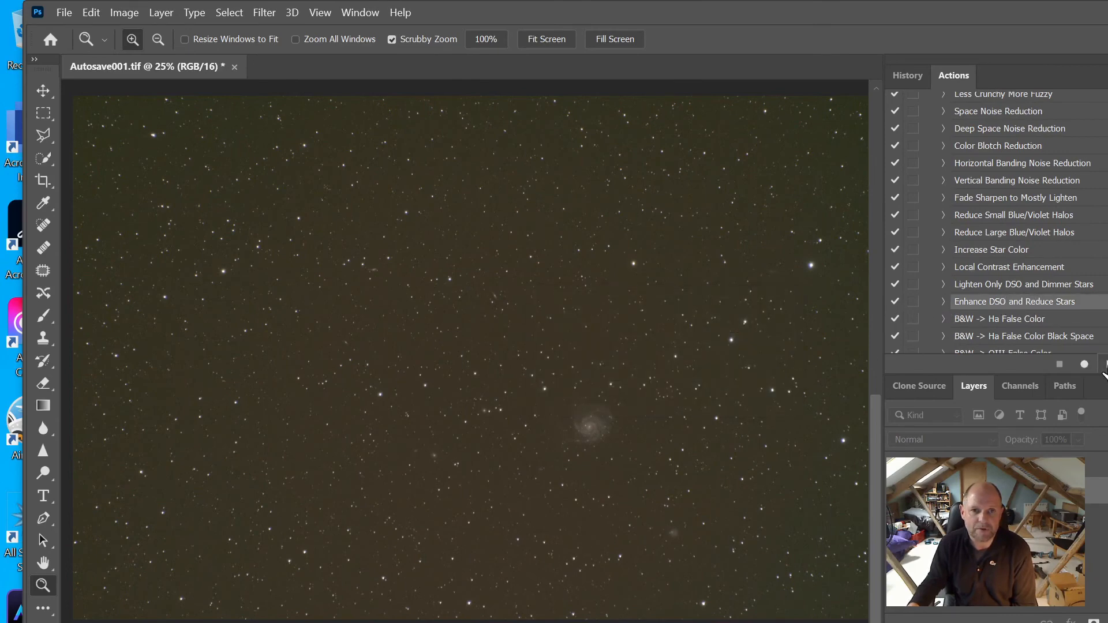
click(1105, 365)
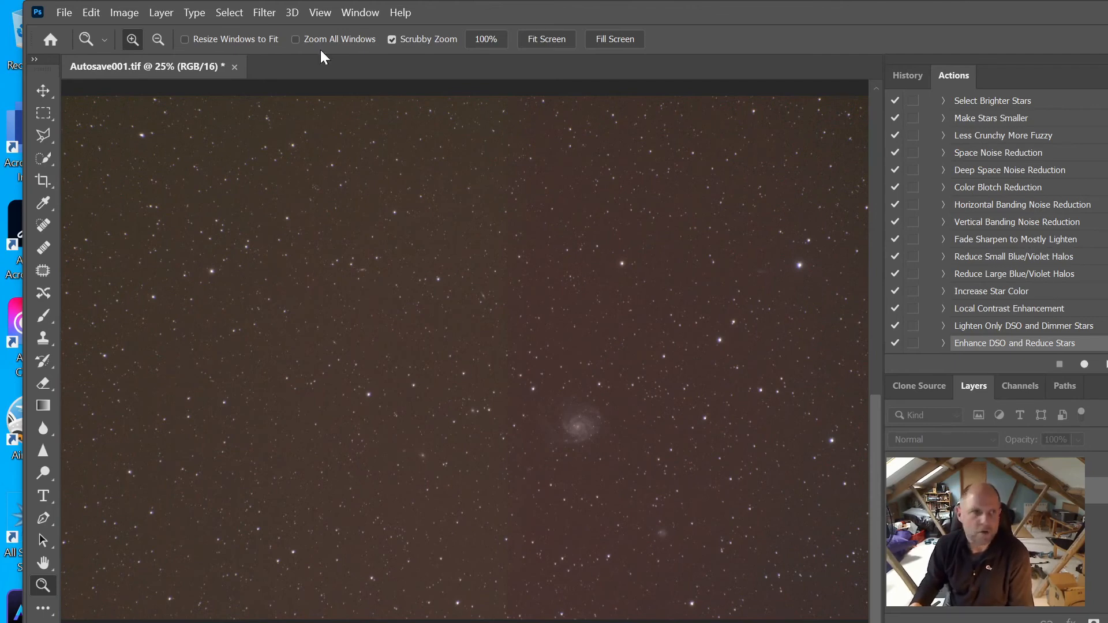
In Curves, set the black point by sampling a dark patch of sky
click(166, 15)
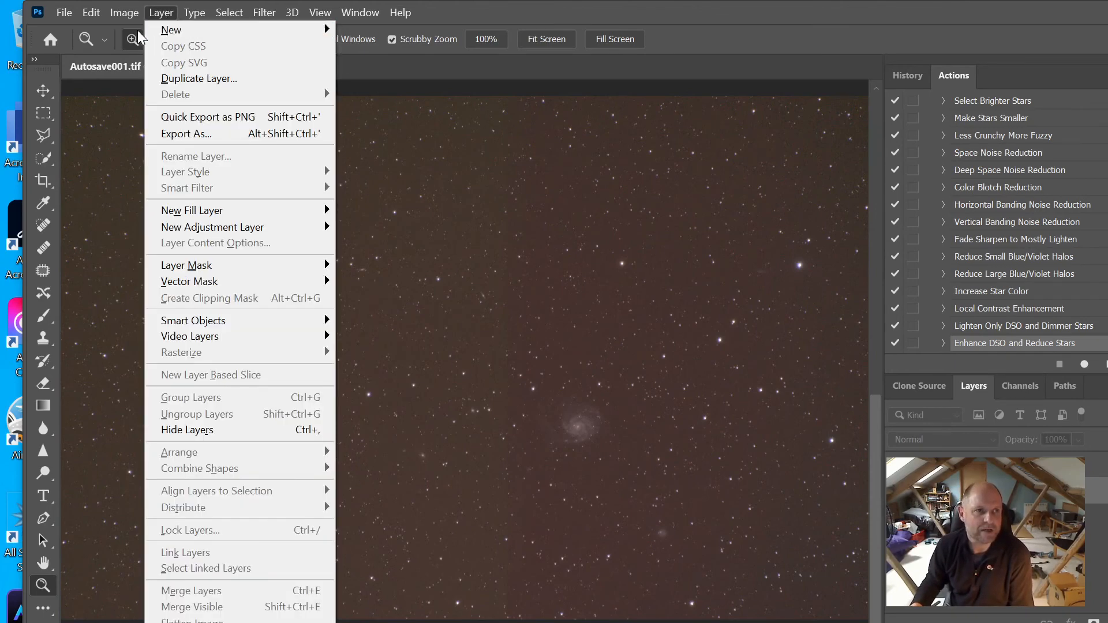
mouse_move(124, 14)
mouse_move(141, 58)
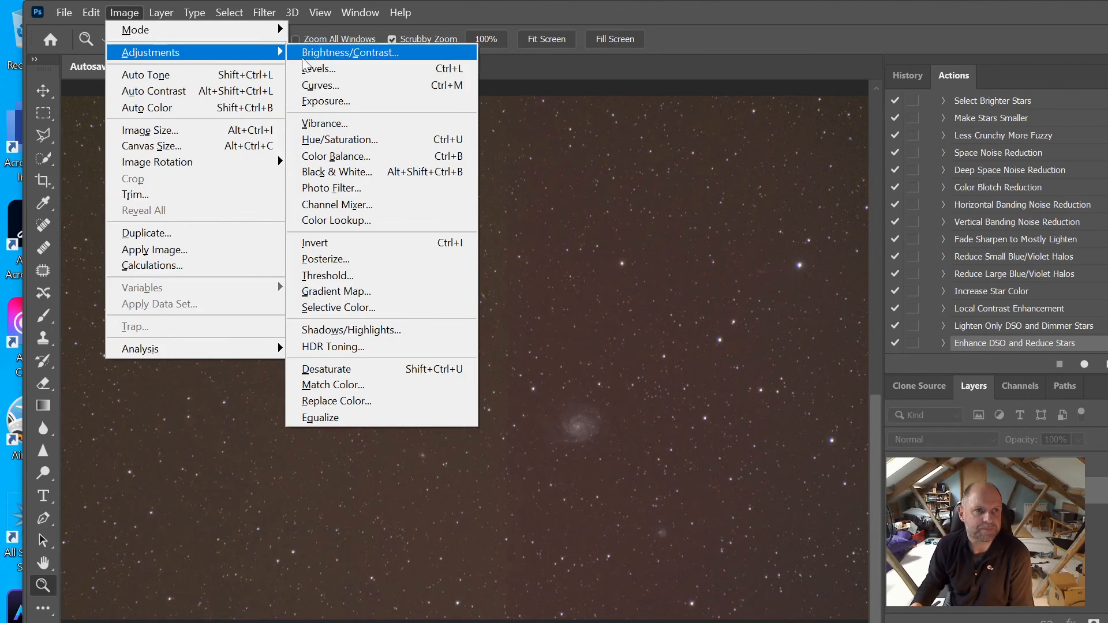
click(347, 81)
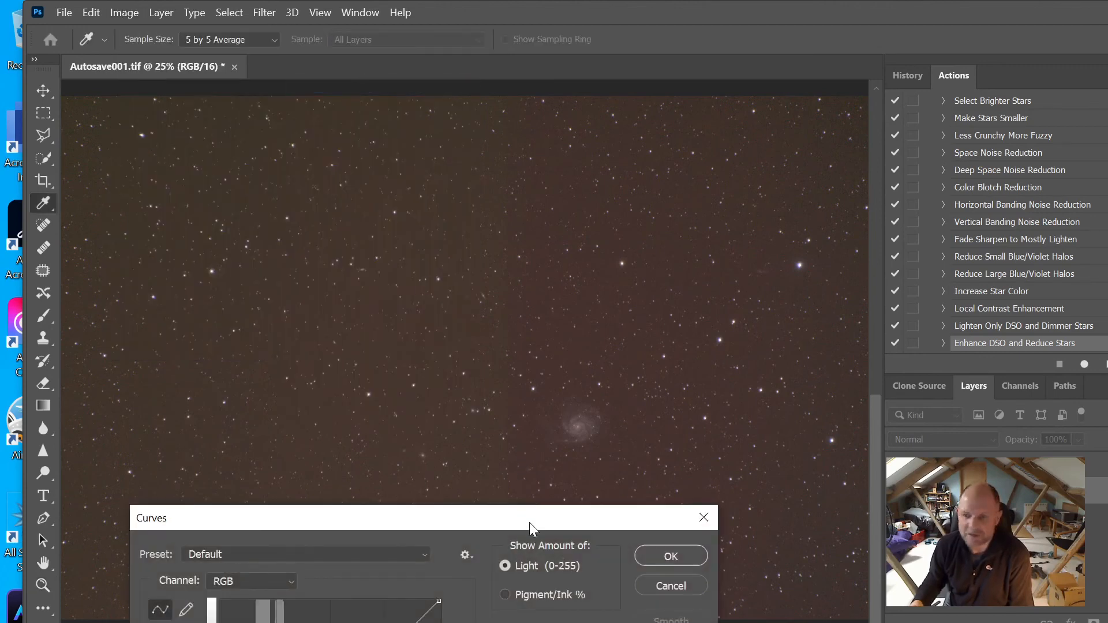
drag(522, 527, 612, 622)
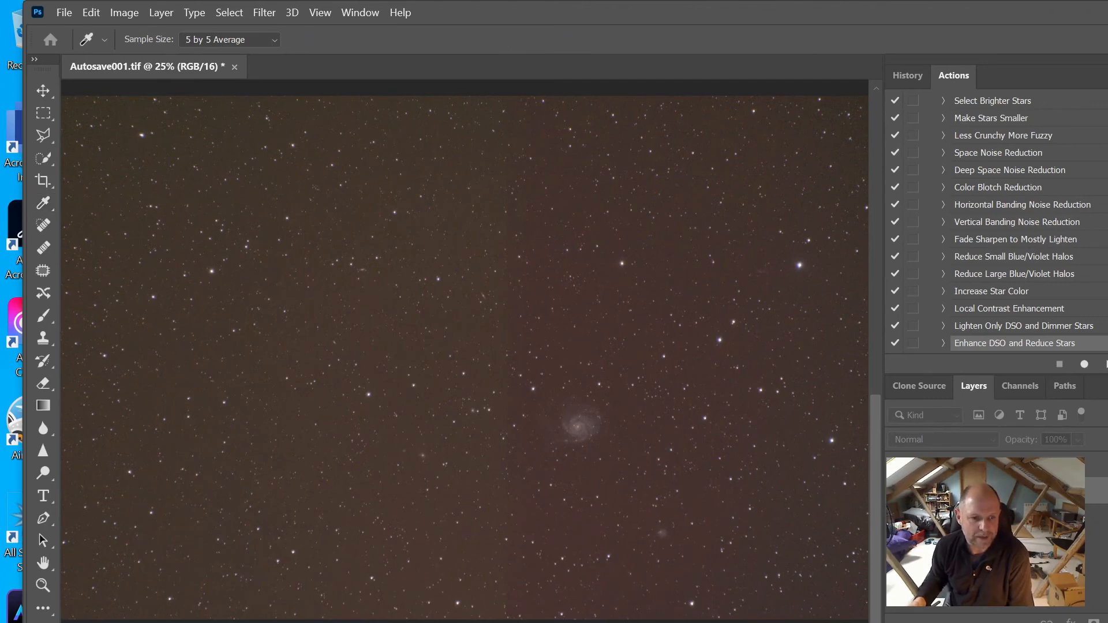
click(671, 617)
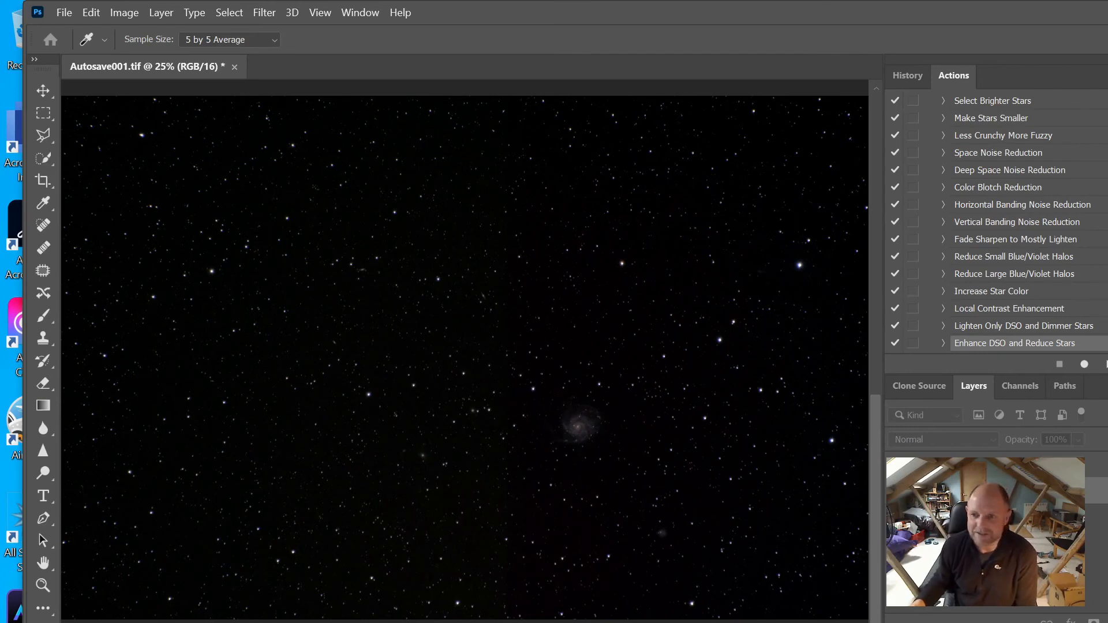
Zoom in to 66.7% around the Pinwheel Galaxy
key(z)
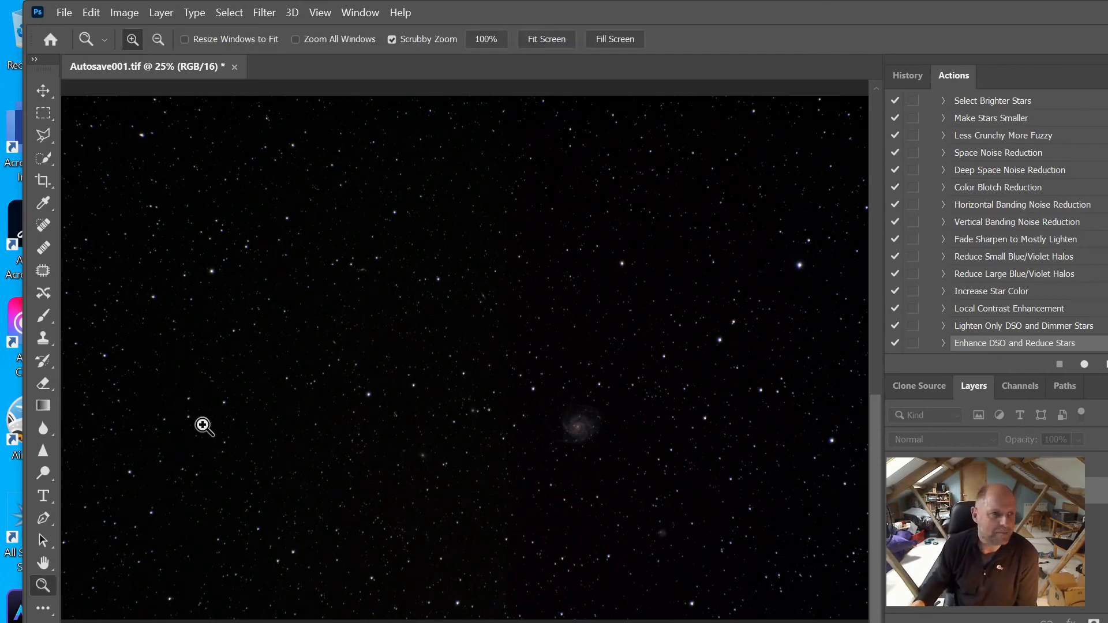
click(580, 425)
click(579, 423)
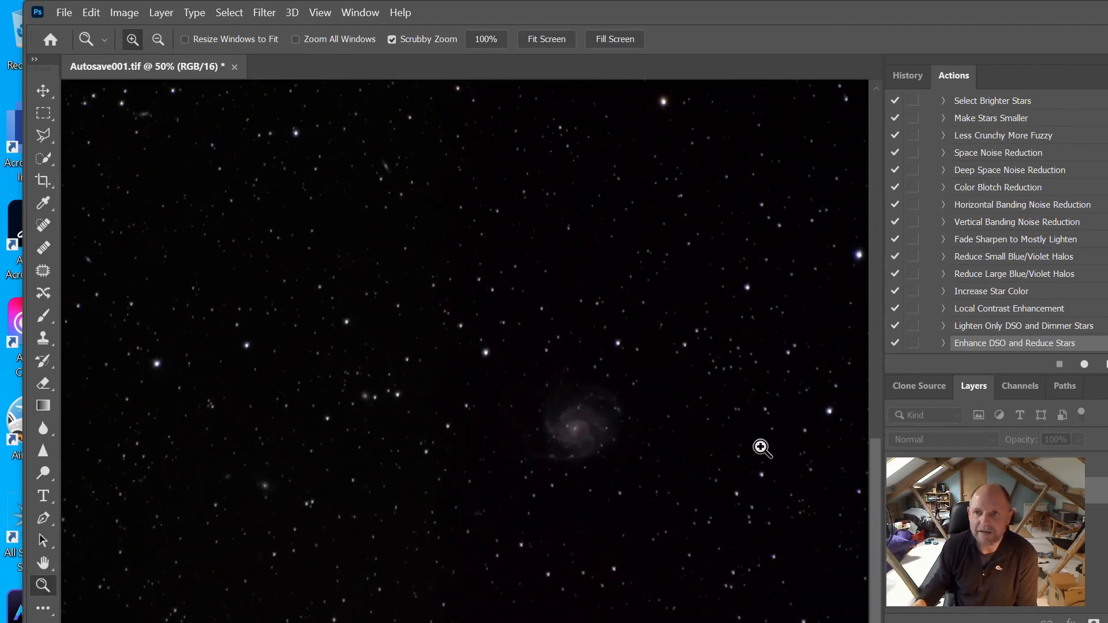
click(705, 444)
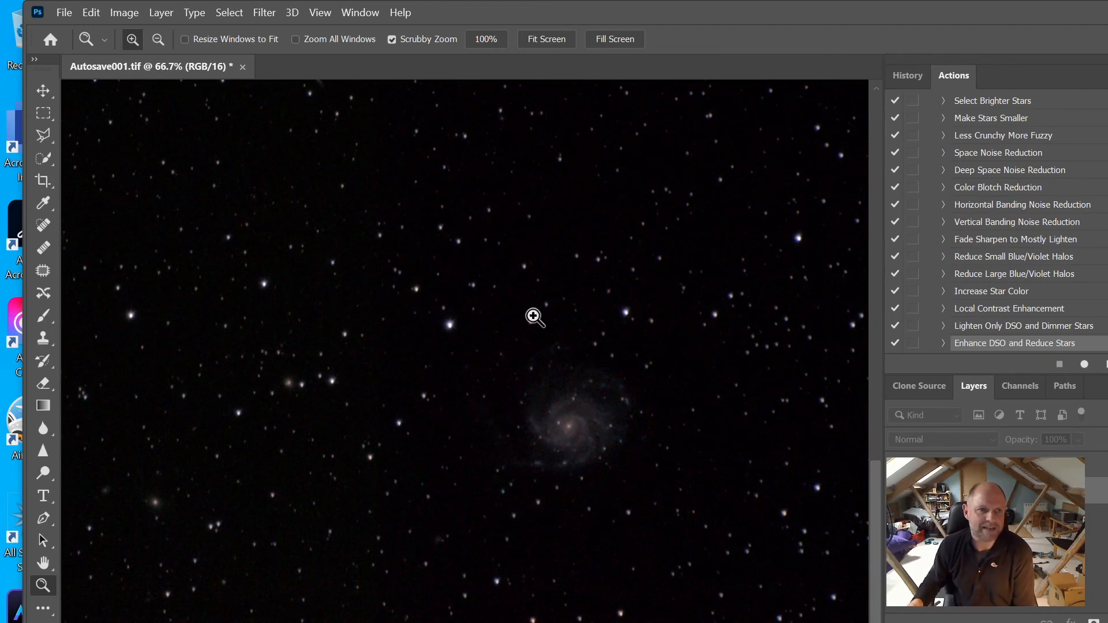
Try moving the Background layer, dismiss the locked-layer warning, and switch to the Hand tool
click(43, 91)
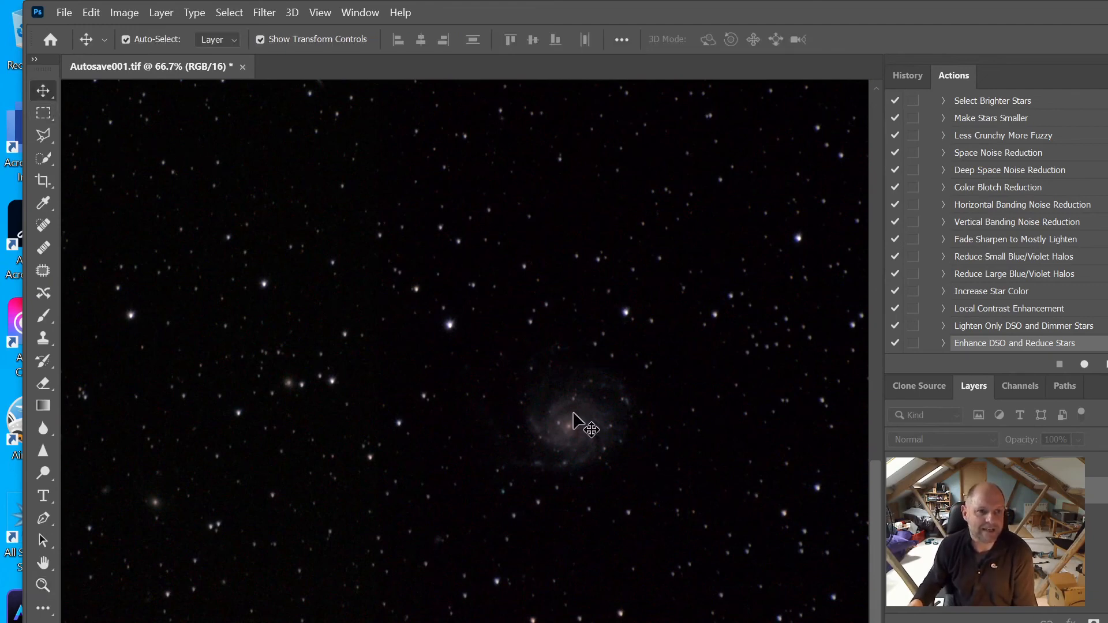
drag(573, 430, 502, 445)
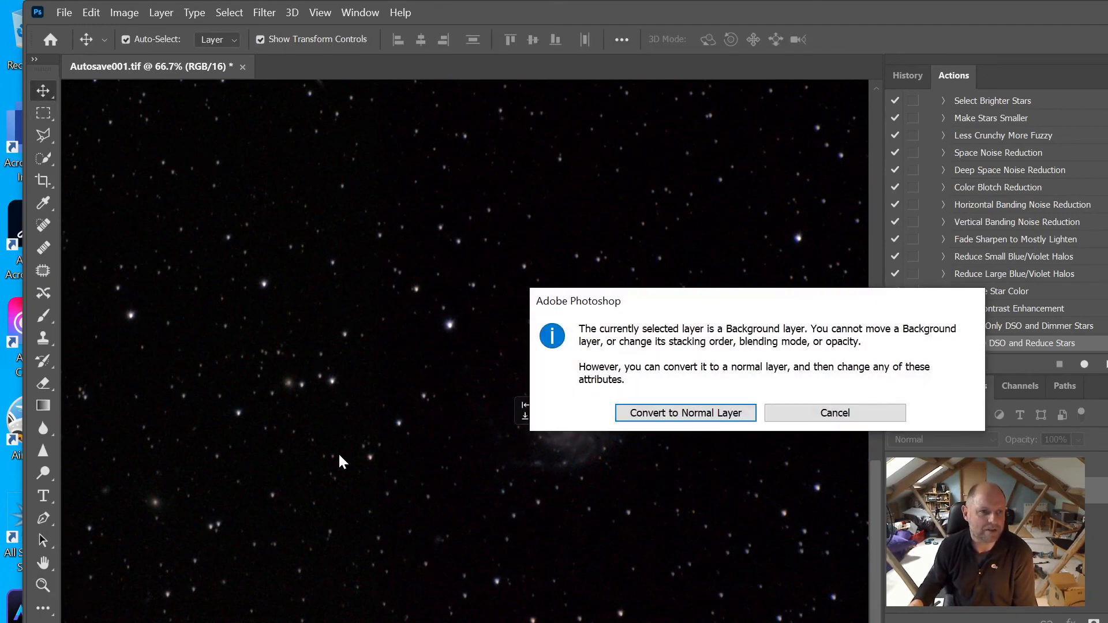
click(793, 419)
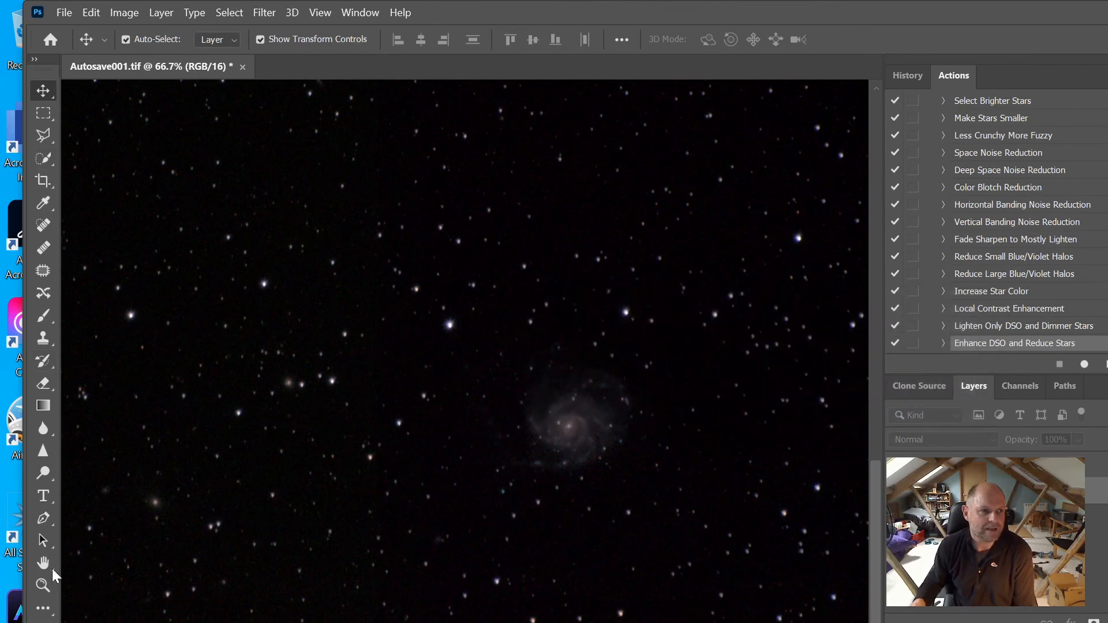
click(43, 563)
Pan the view so the Pinwheel Galaxy sits near the window centre
drag(539, 460, 487, 425)
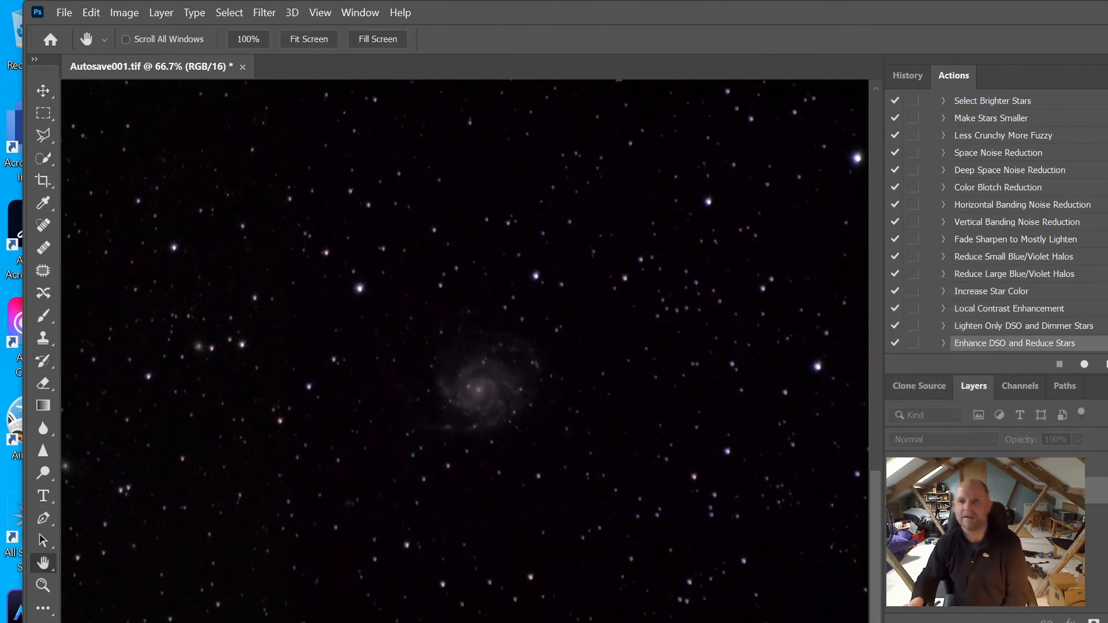